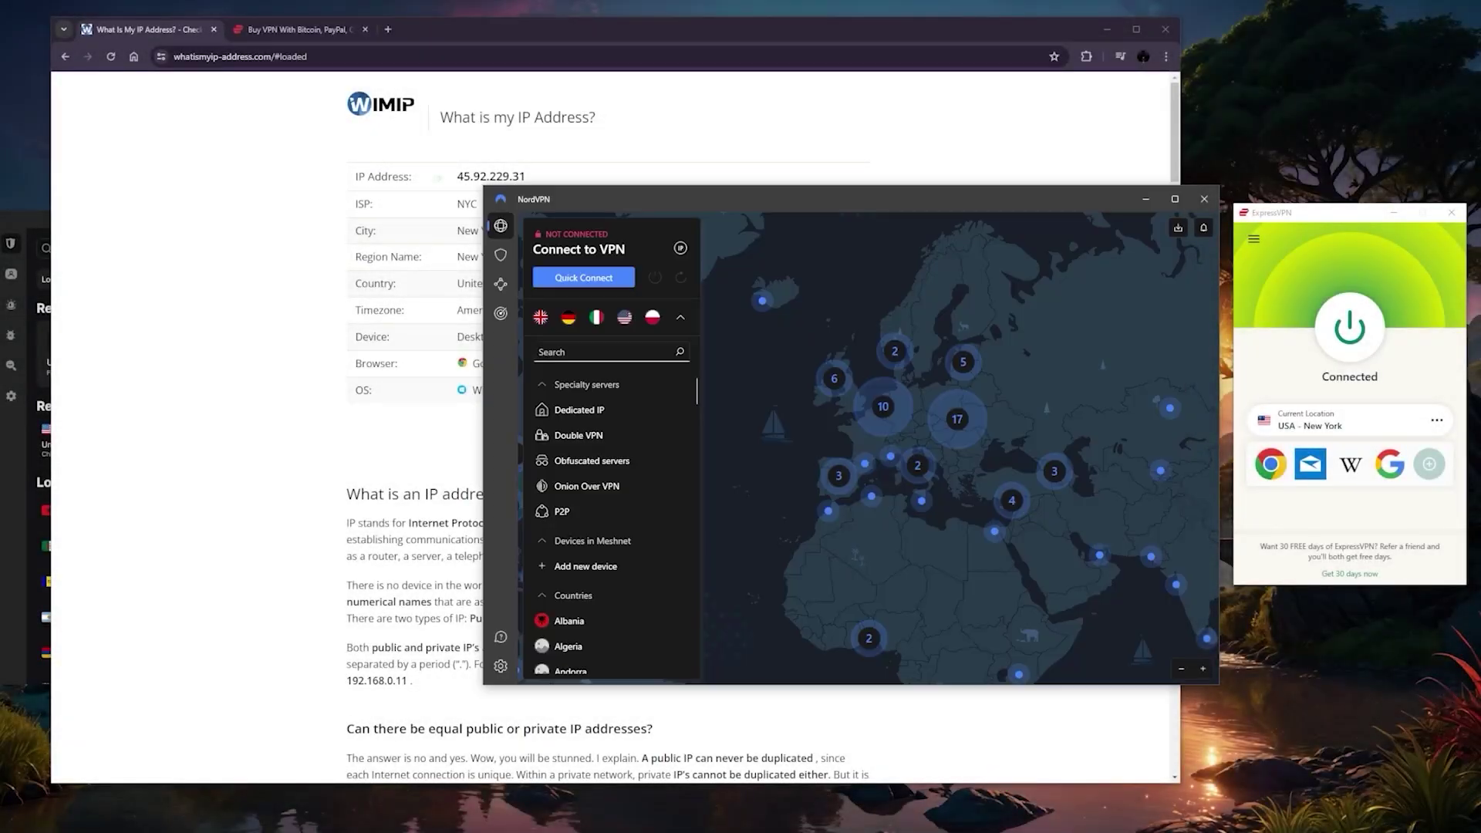
Bring the WhatIsMyIP page in front to check the New York connection.
left_click(898, 132)
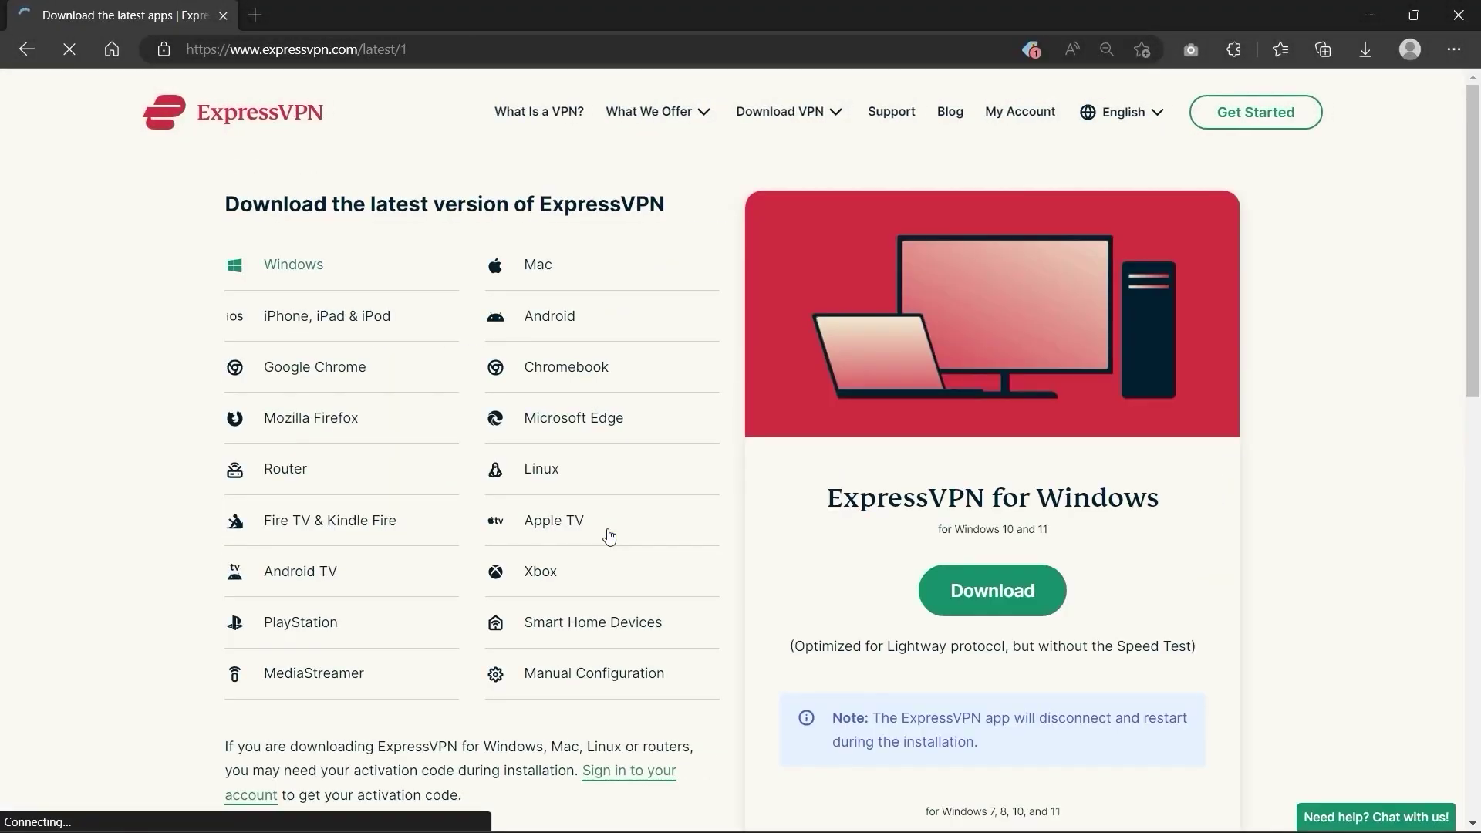
Download the ExpressVPN for Windows installer from the latest-apps page.
left_click(1006, 602)
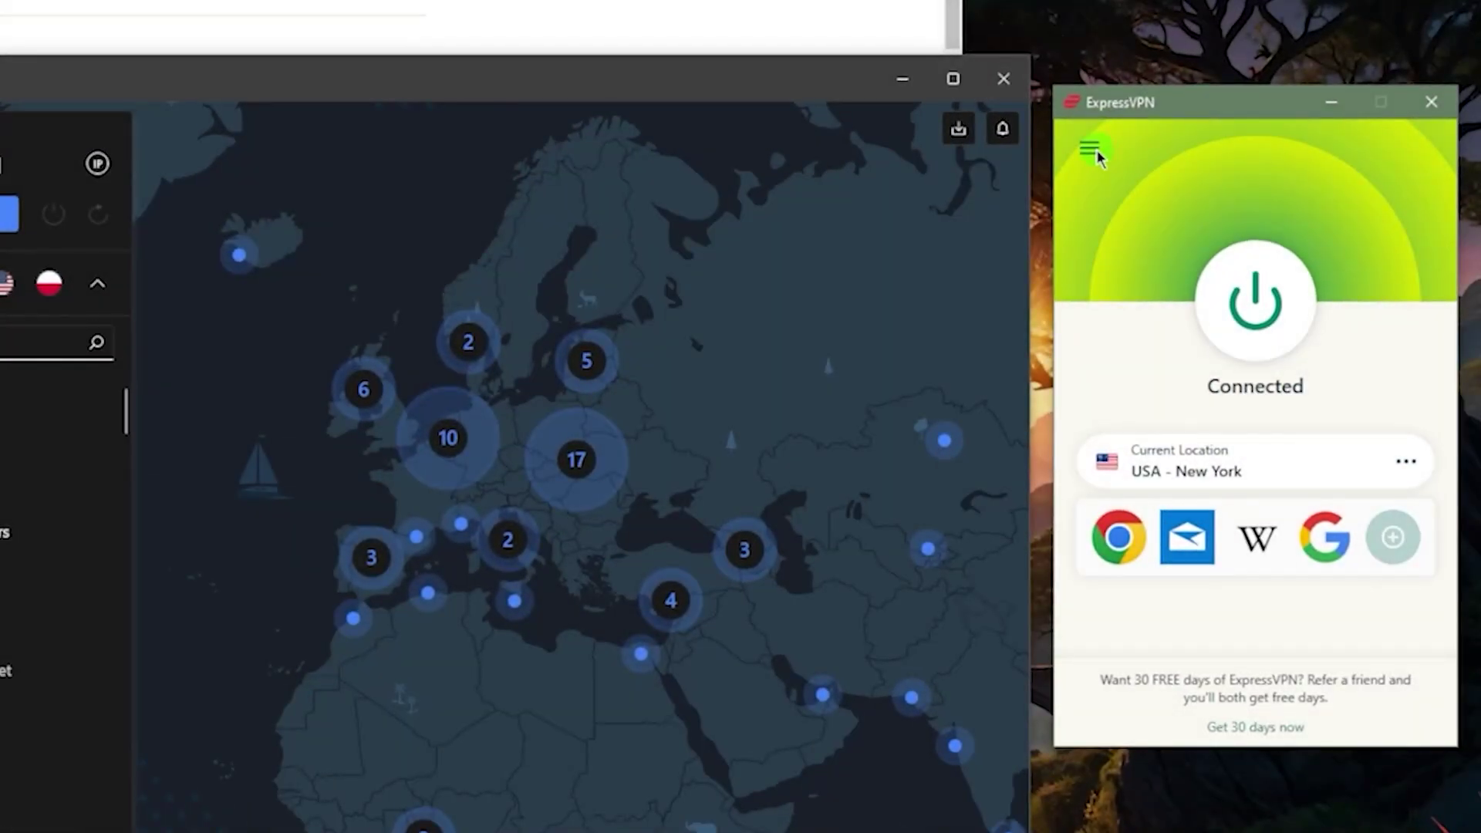
Switch ExpressVPN to the Brazil server via VPN Locations under Americas.
left_click(1090, 147)
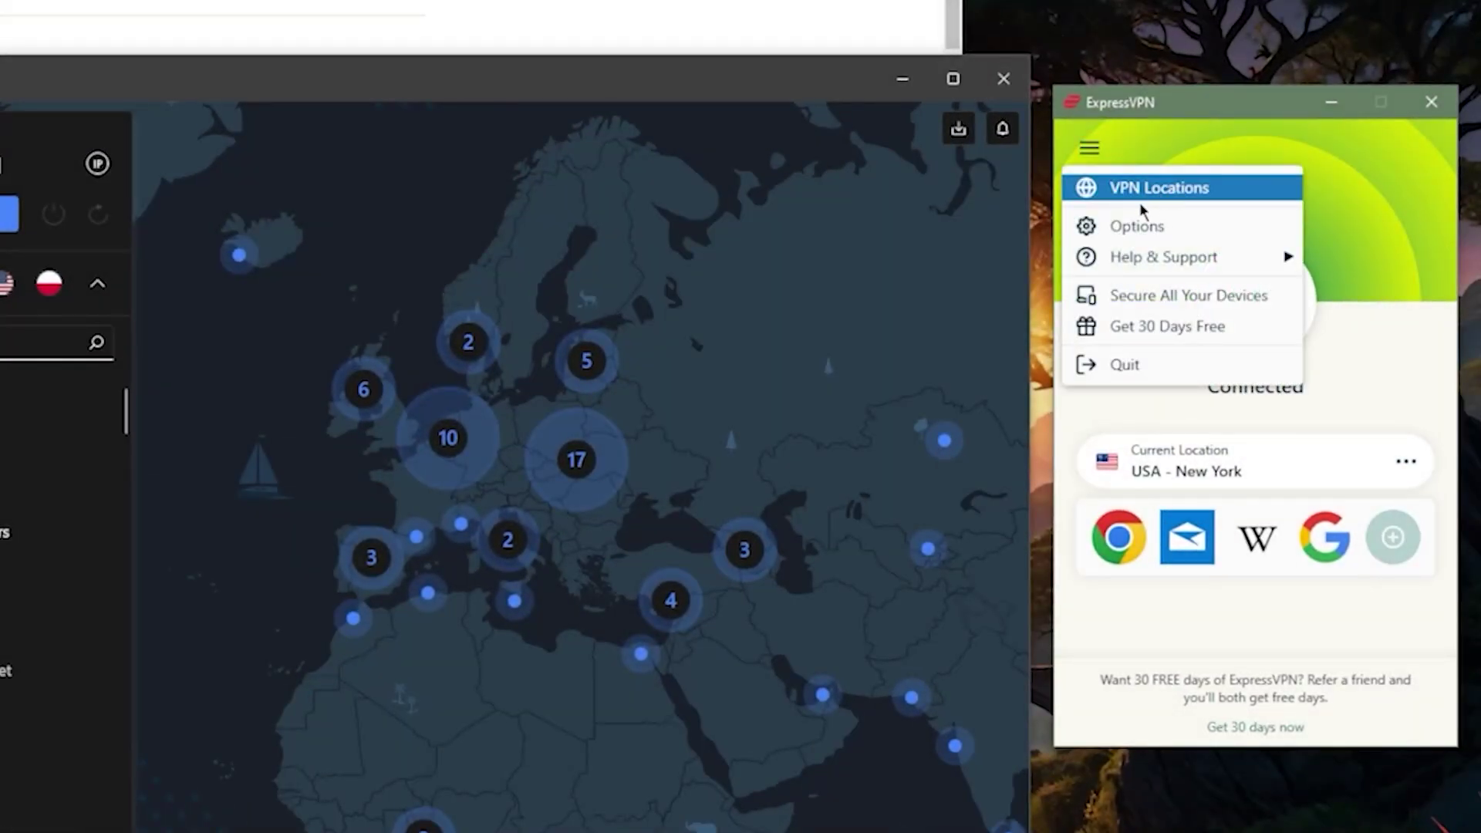
left_click(1142, 197)
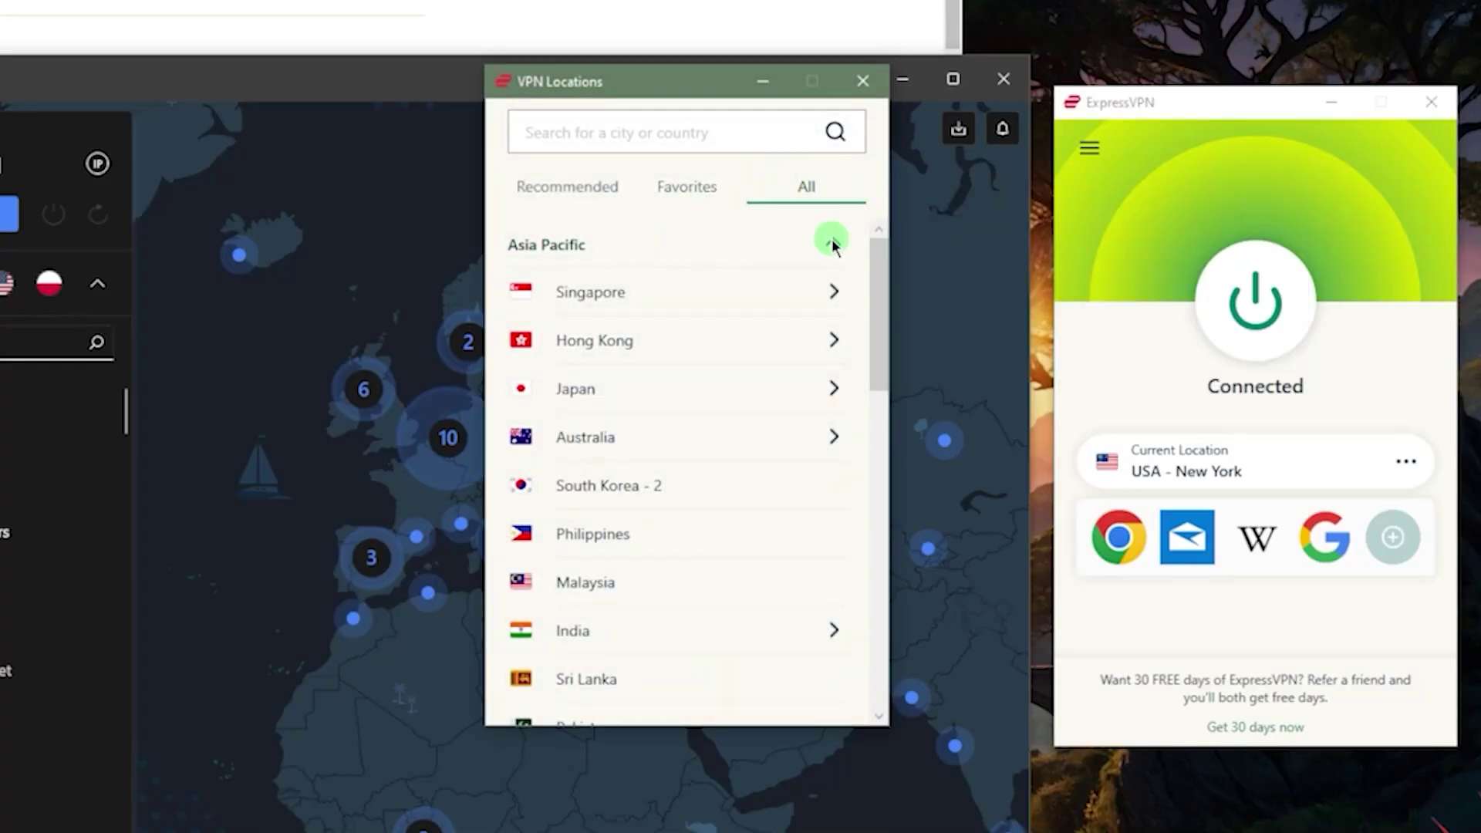
left_click(833, 243)
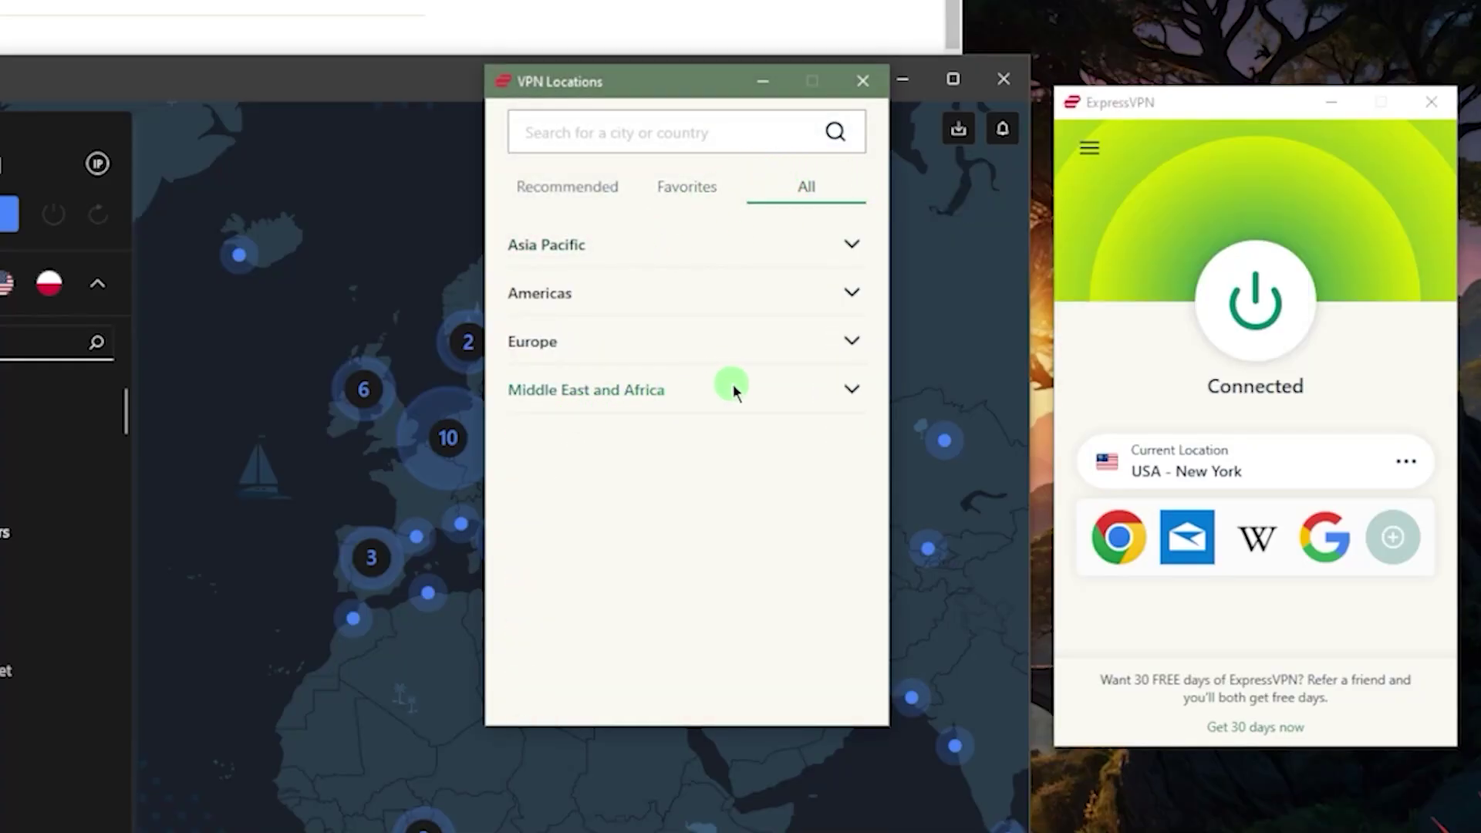
left_click(851, 296)
scroll(692, 497, "down", 1)
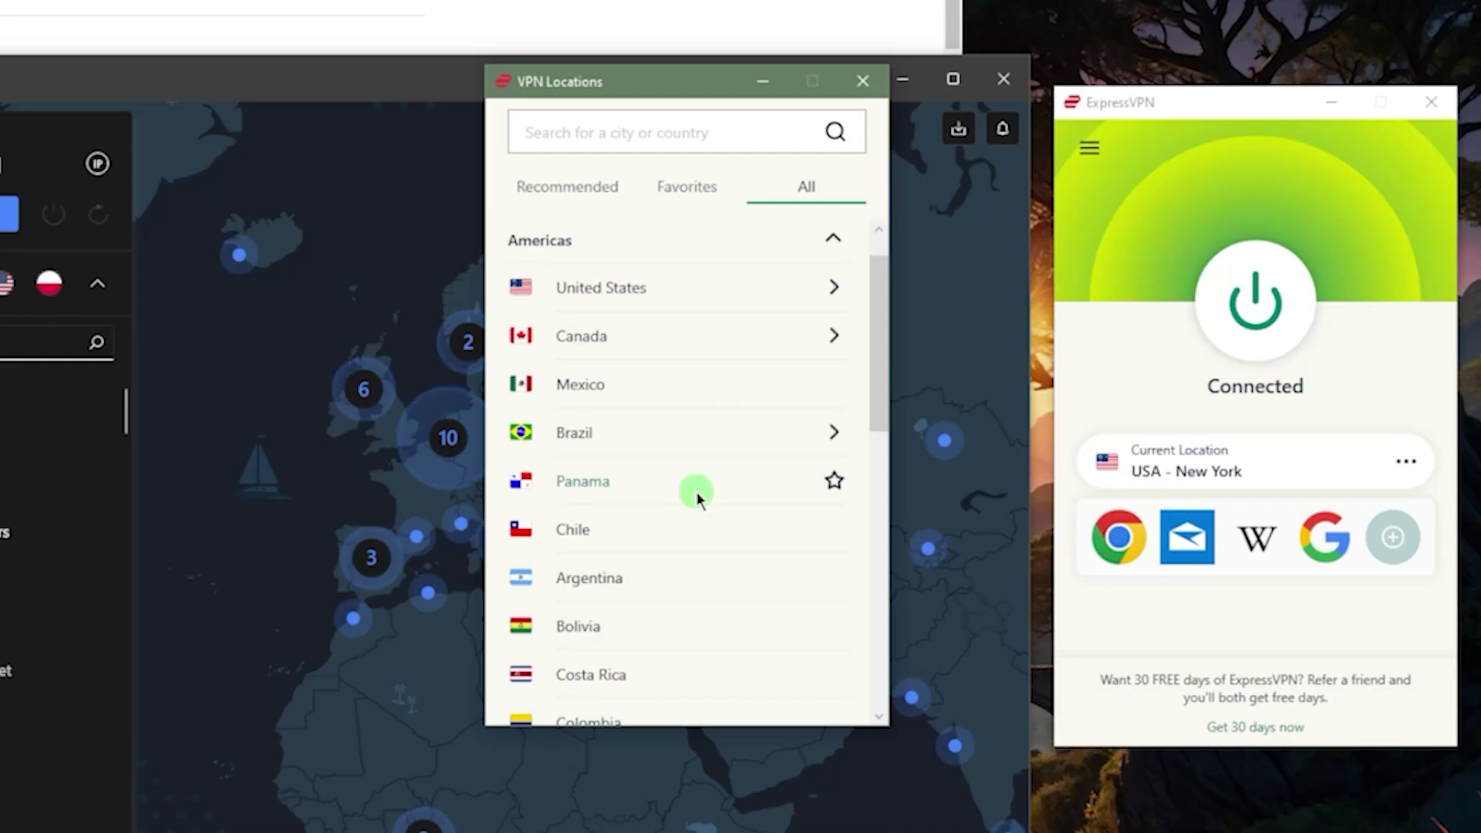
scroll(661, 451, "down", 1)
left_click(832, 382)
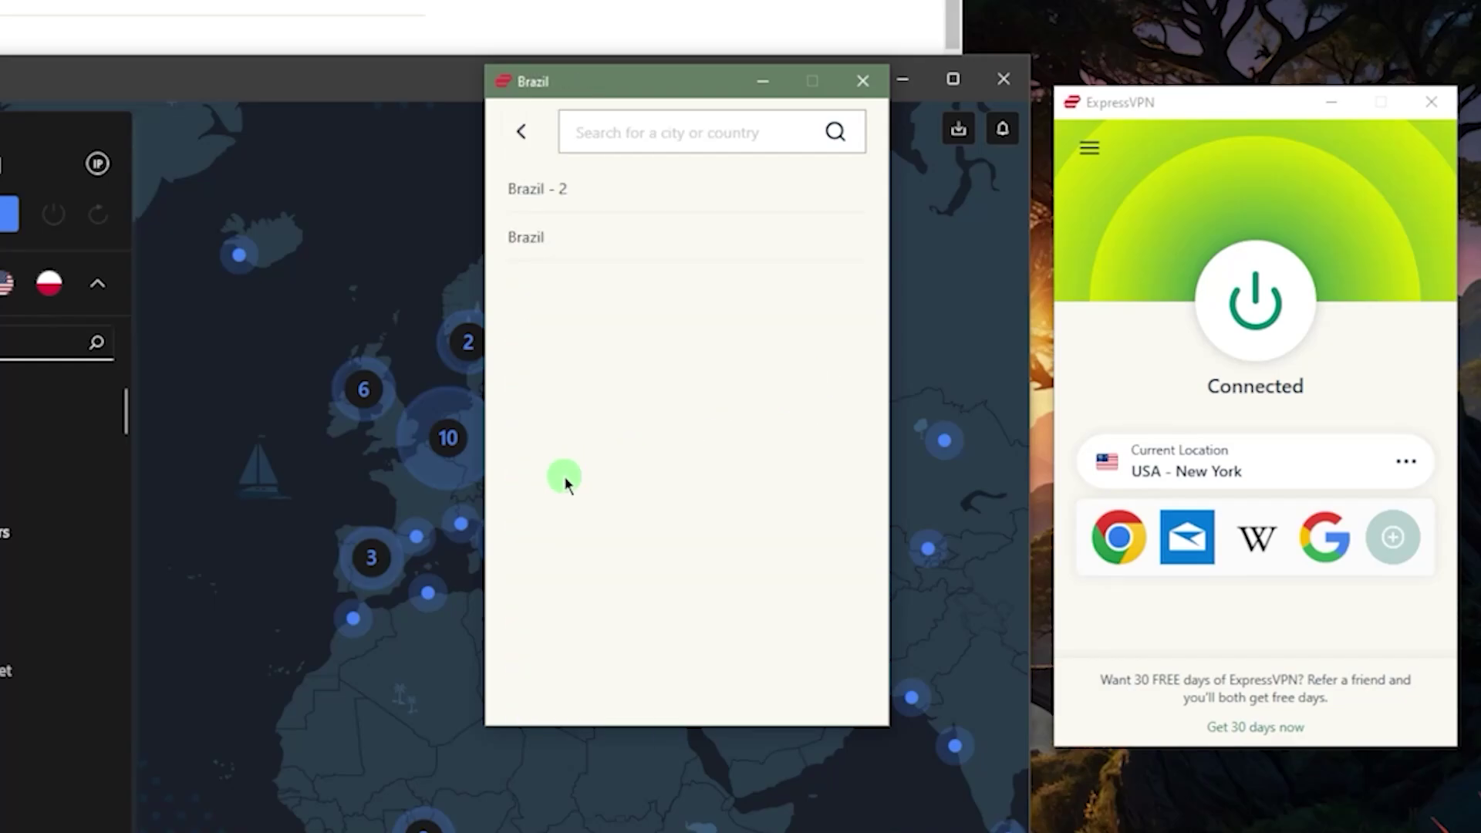
left_click(540, 236)
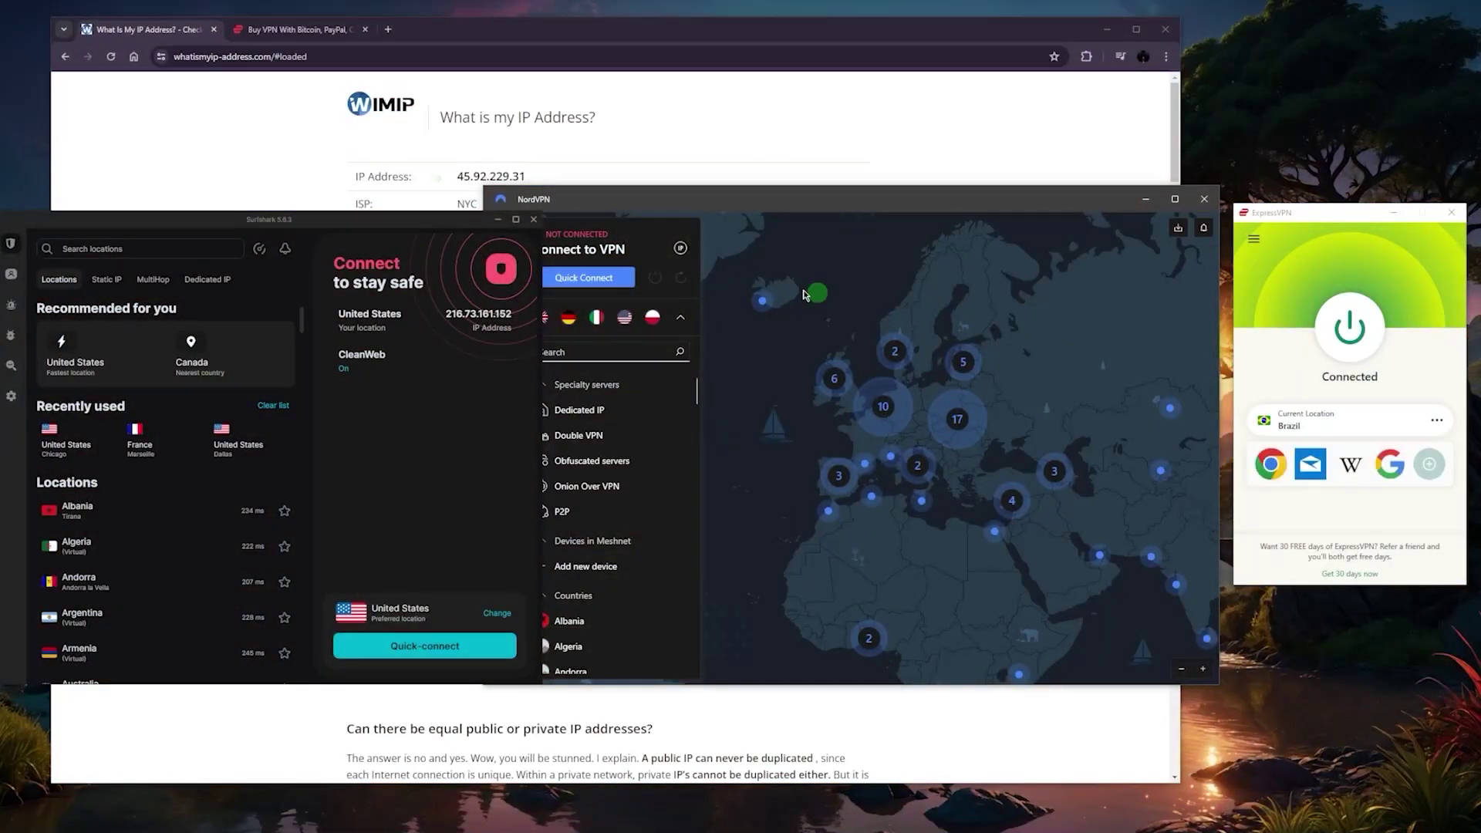
Reload WhatIsMyIP to confirm the São Paulo IP 2.57.171.12, then bring NordVPN forward.
left_click(669, 138)
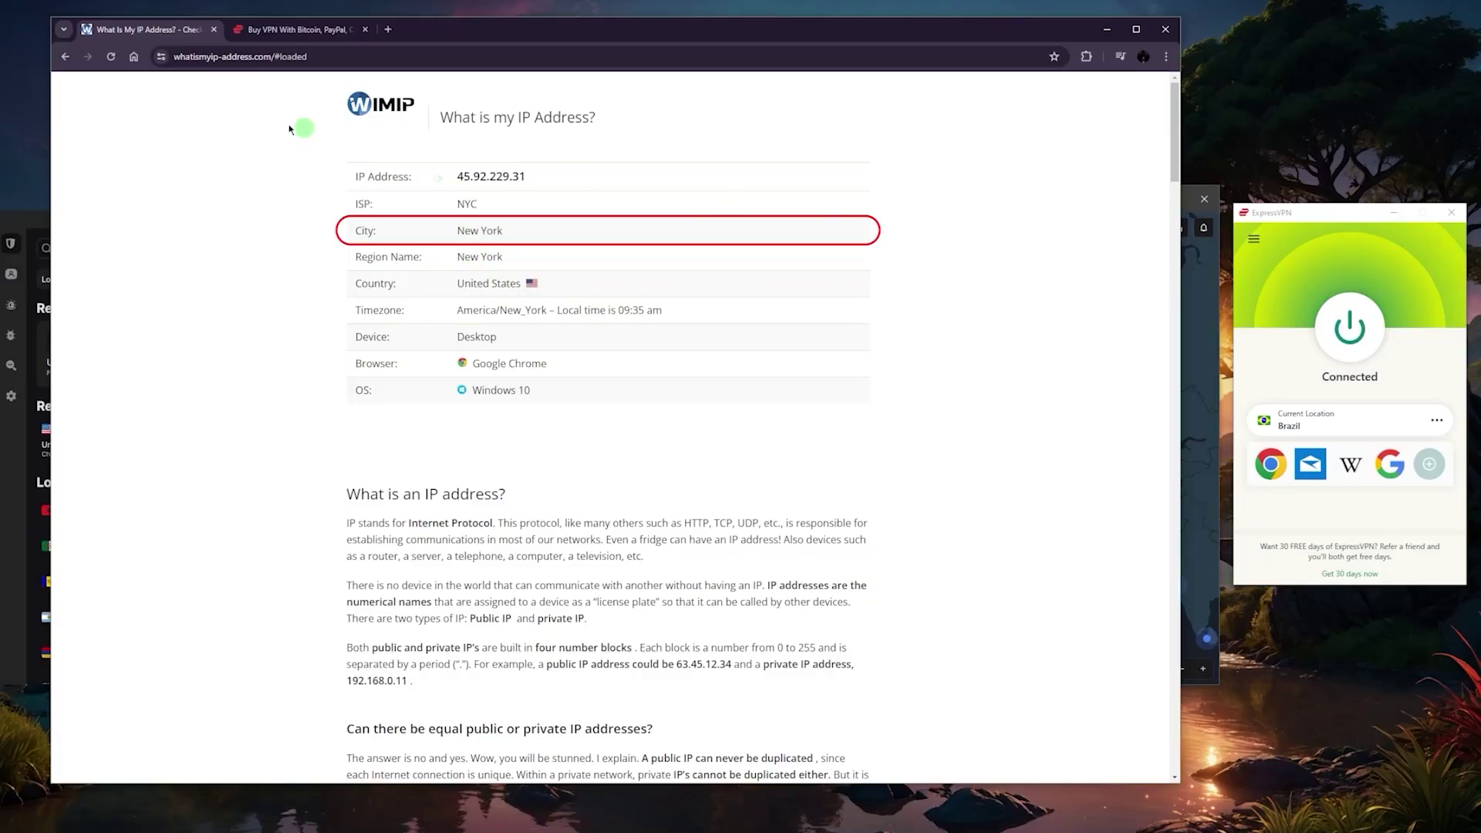
left_click(110, 56)
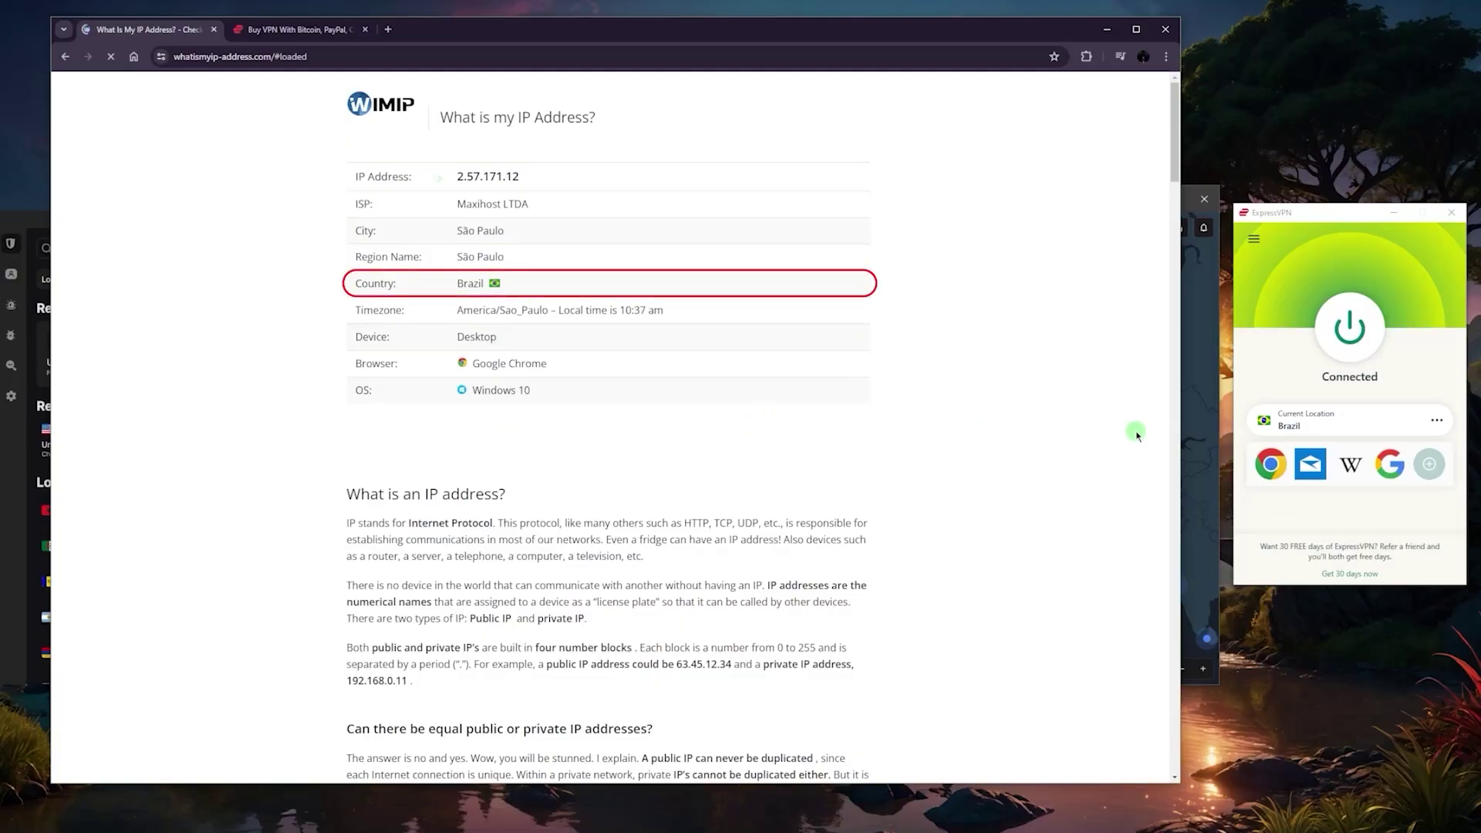
left_click(1204, 344)
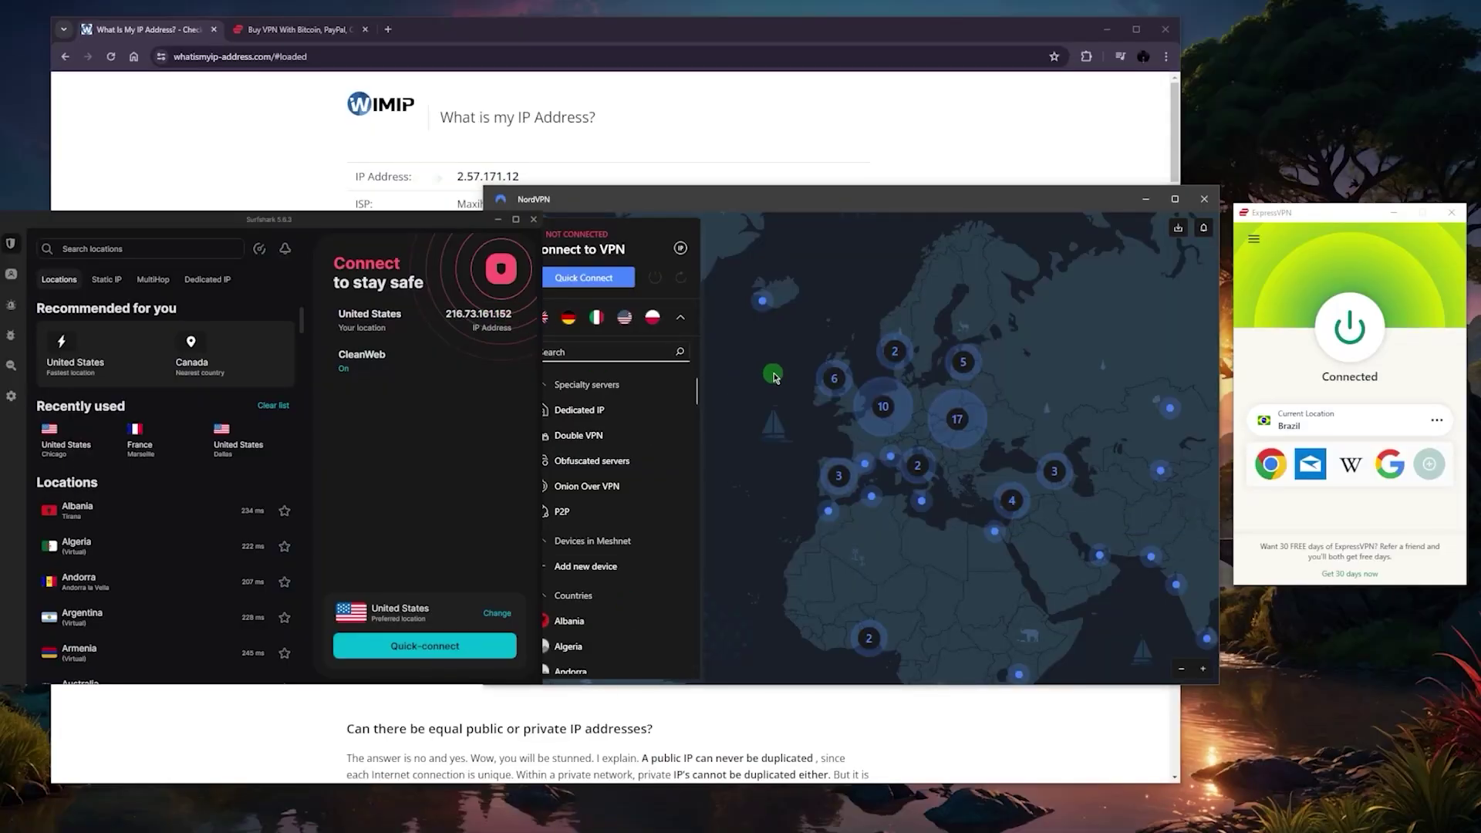
Pan the NordVPN server map over to southern South America.
mouse_move(776, 430)
left_mouse_down()
mouse_move(1033, 344)
mouse_move(976, 514)
left_mouse_up()
left_click_drag(935, 611, 983, 452)
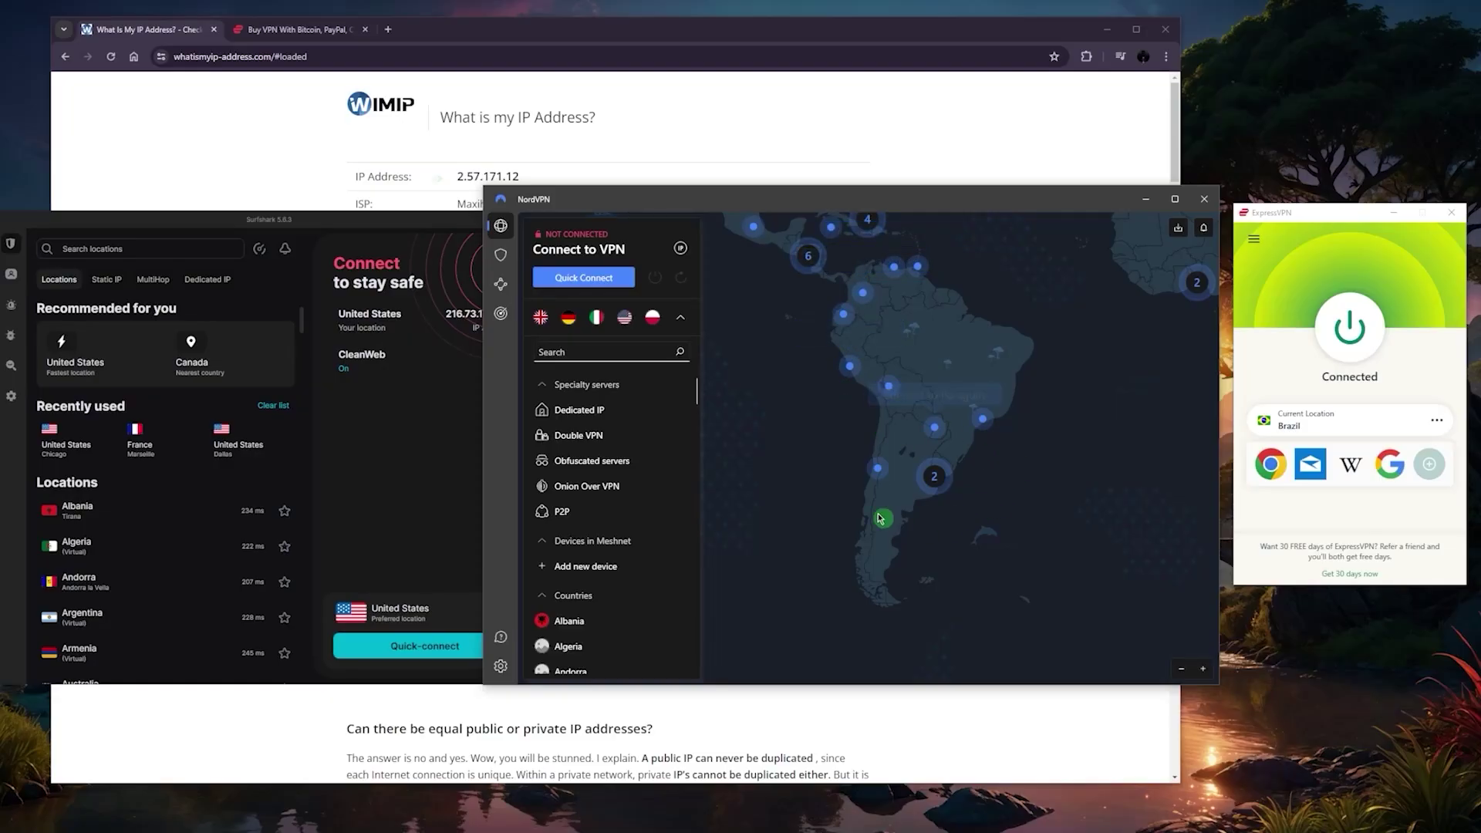
mouse_move(889, 597)
left_mouse_down()
mouse_move(913, 456)
mouse_move(953, 413)
left_mouse_up()
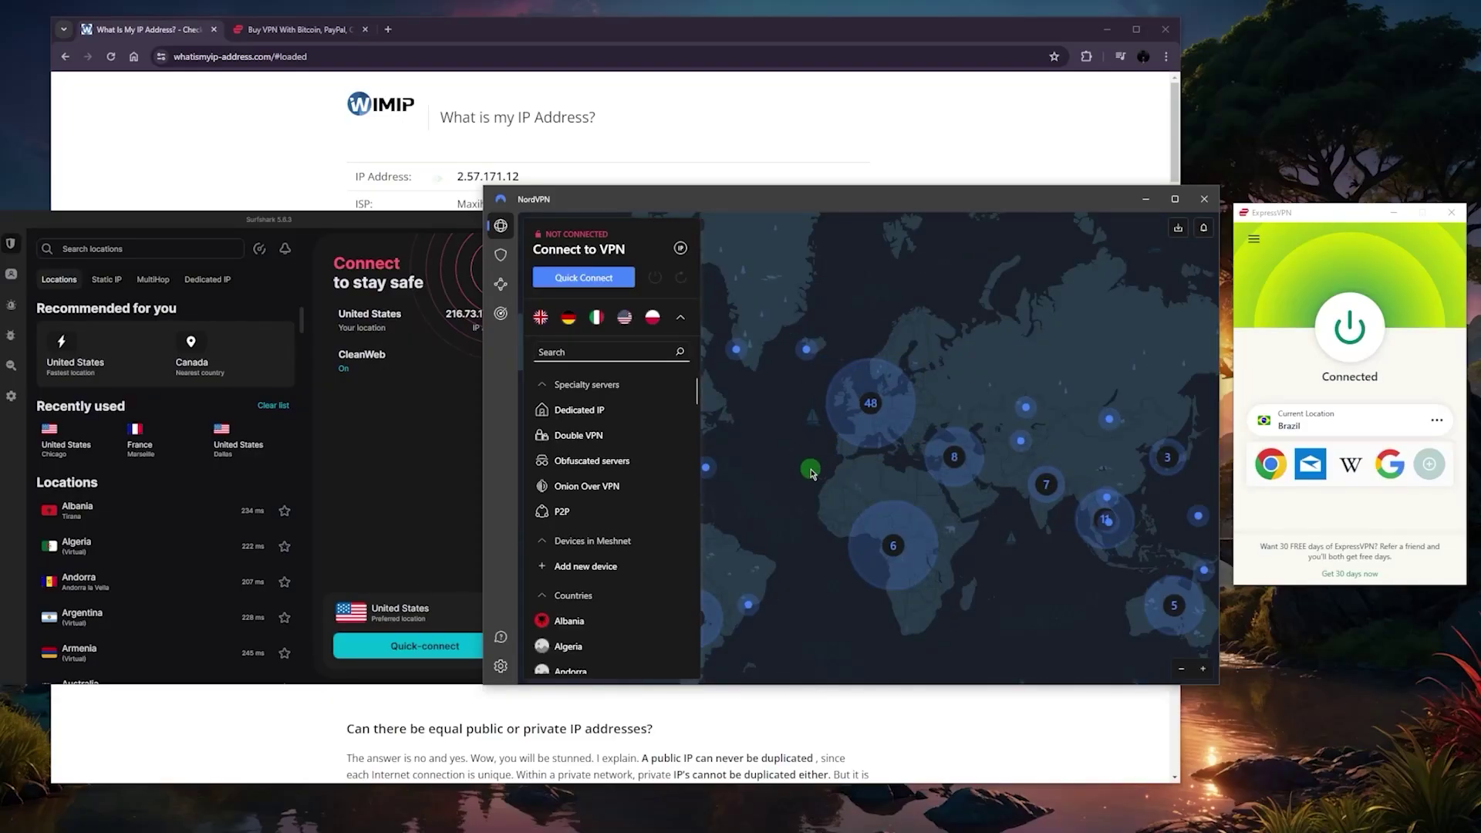
scroll(929, 435, "down", 2)
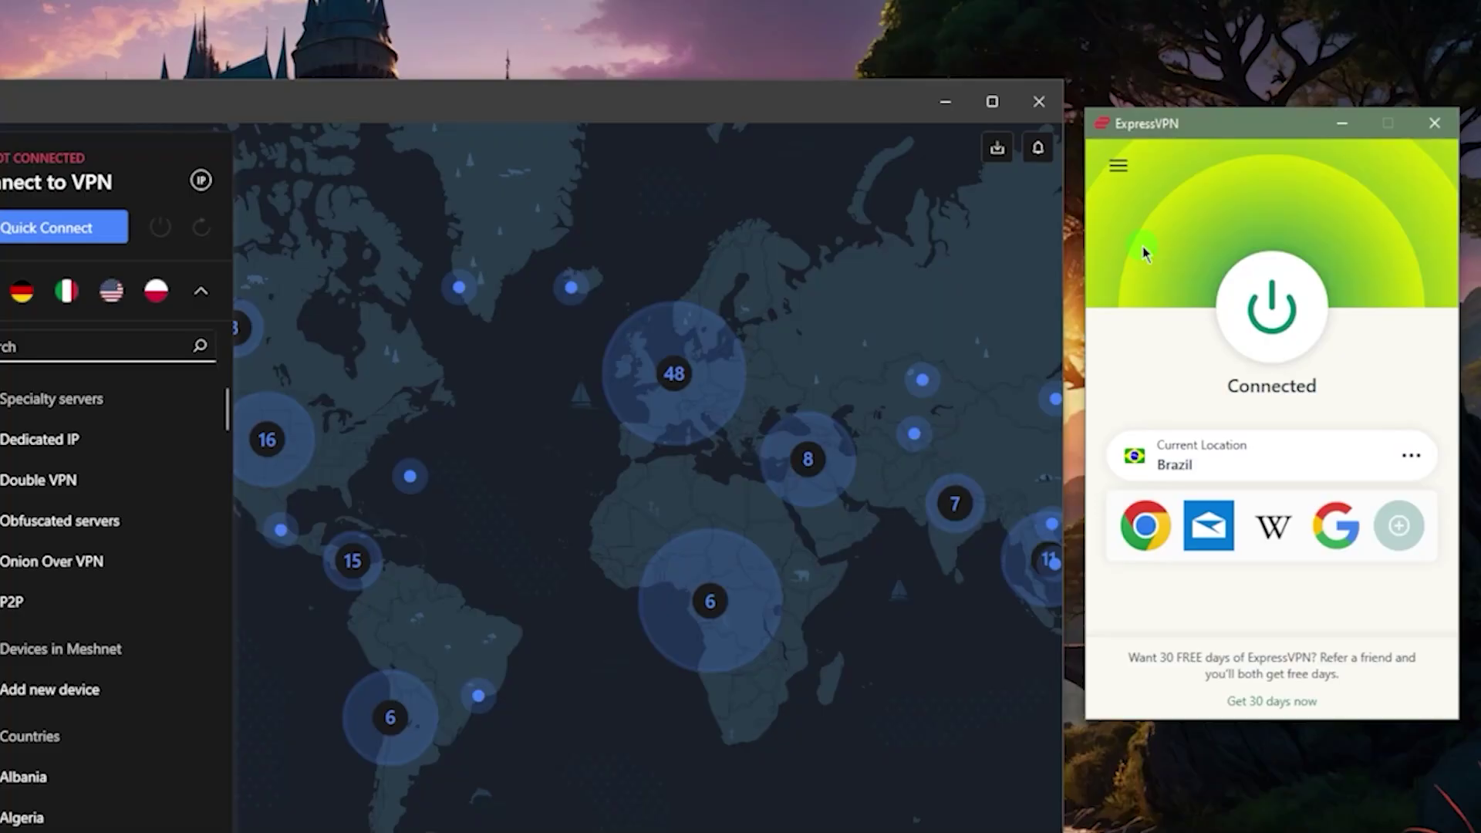
left_click(688, 245)
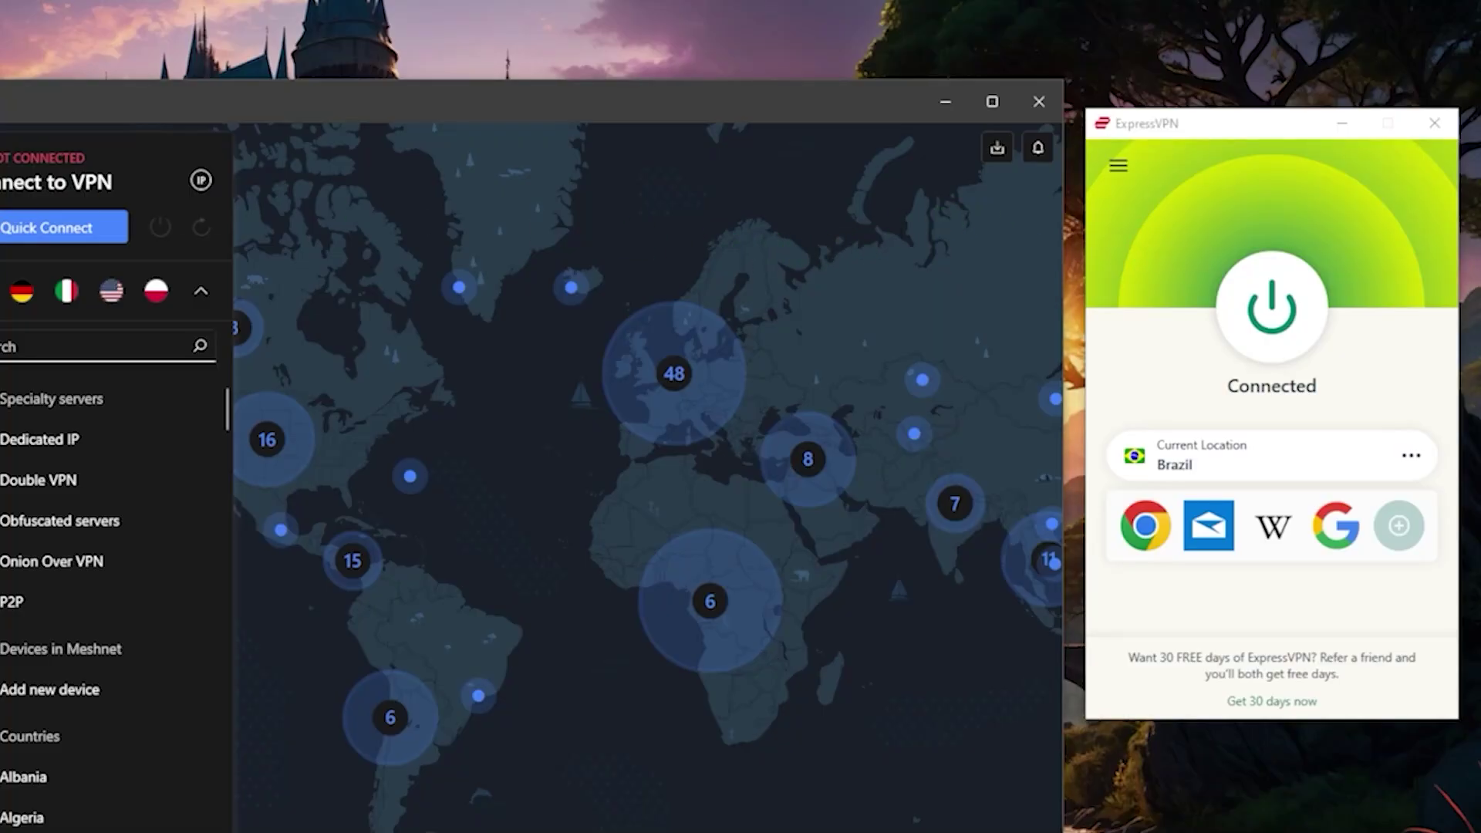
left_click(1338, 381)
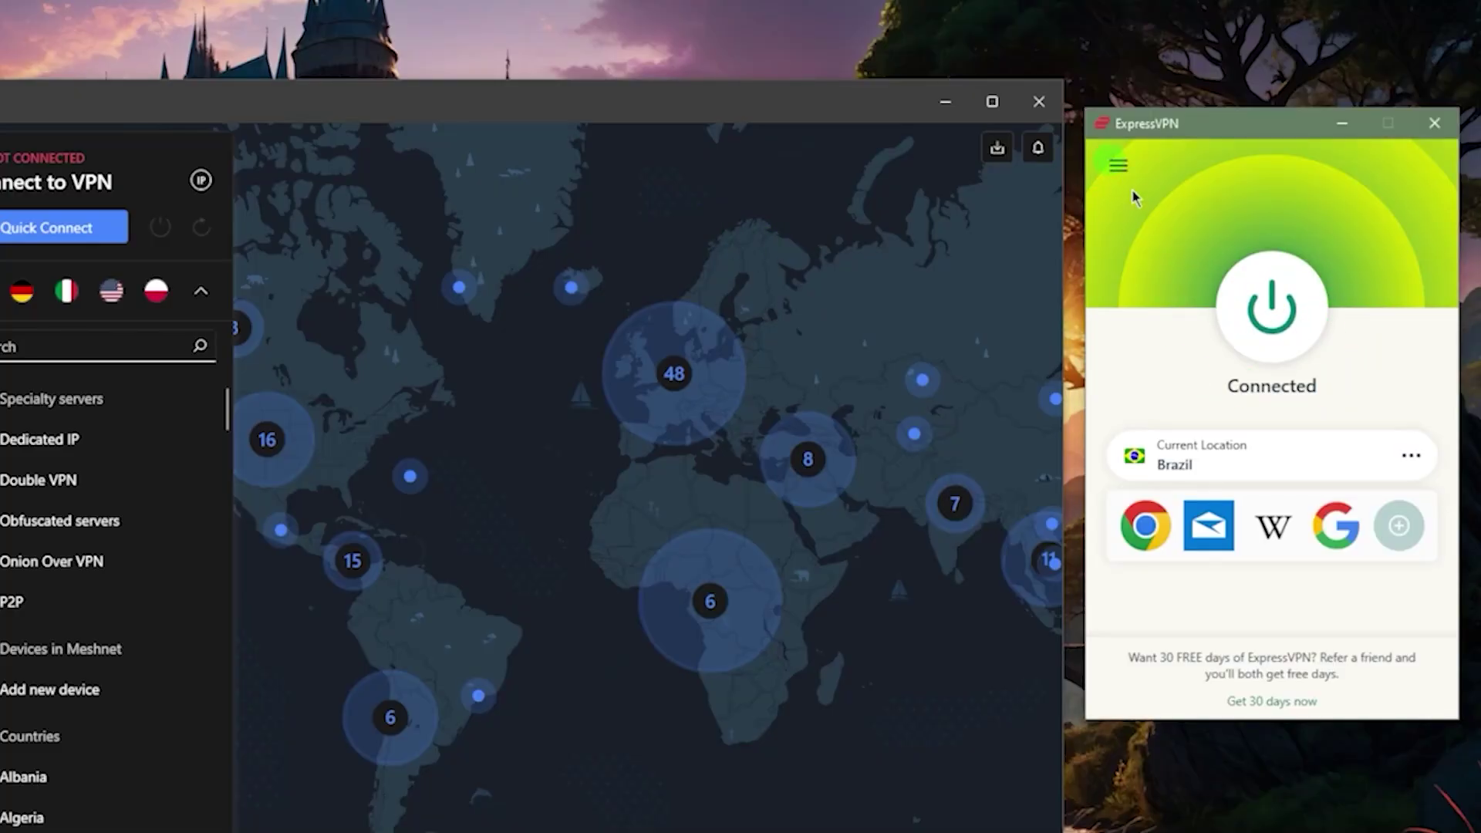
left_click(1119, 168)
left_click(1264, 177)
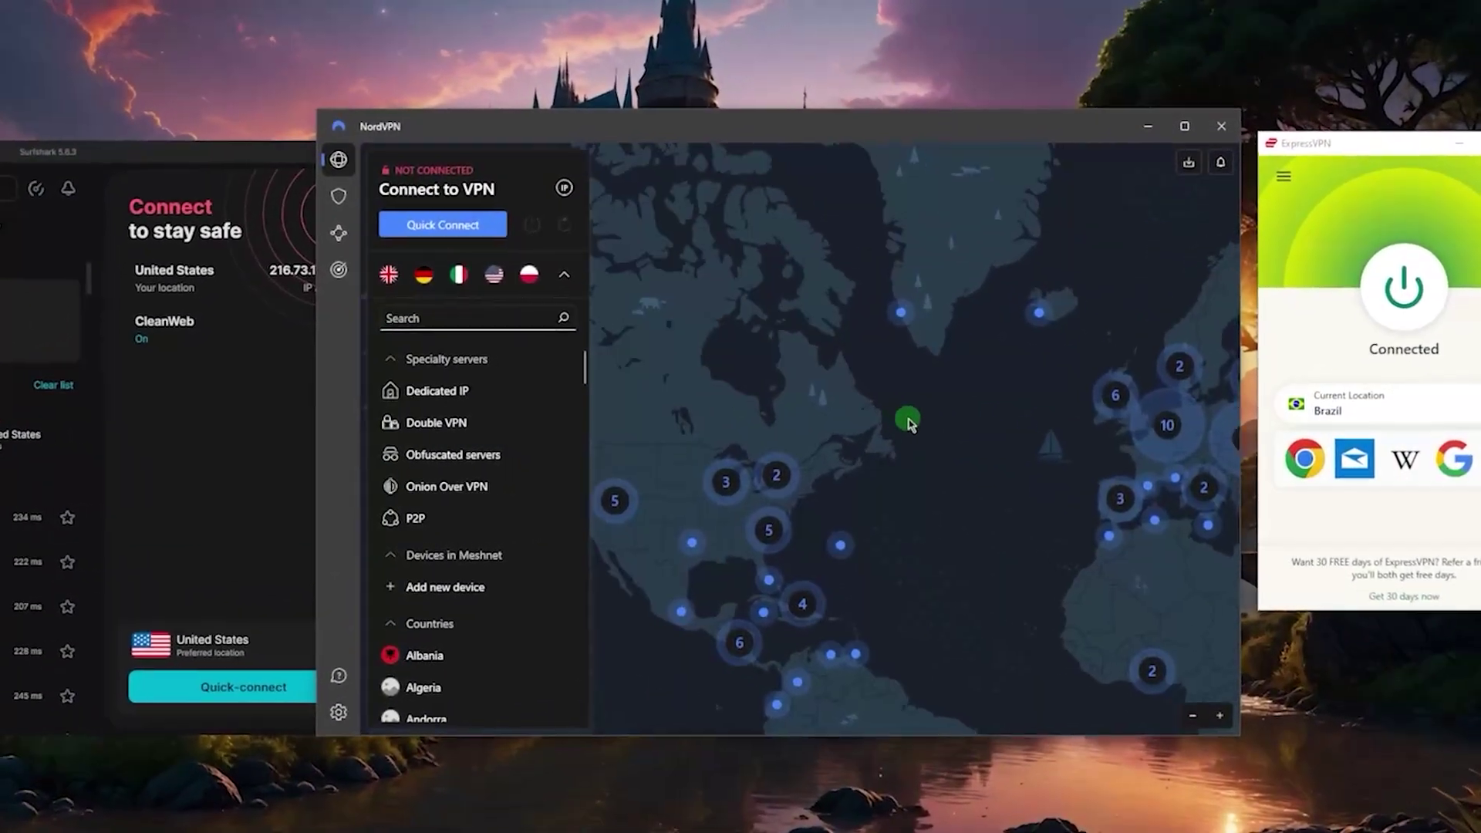
scroll(880, 382, "down", 2)
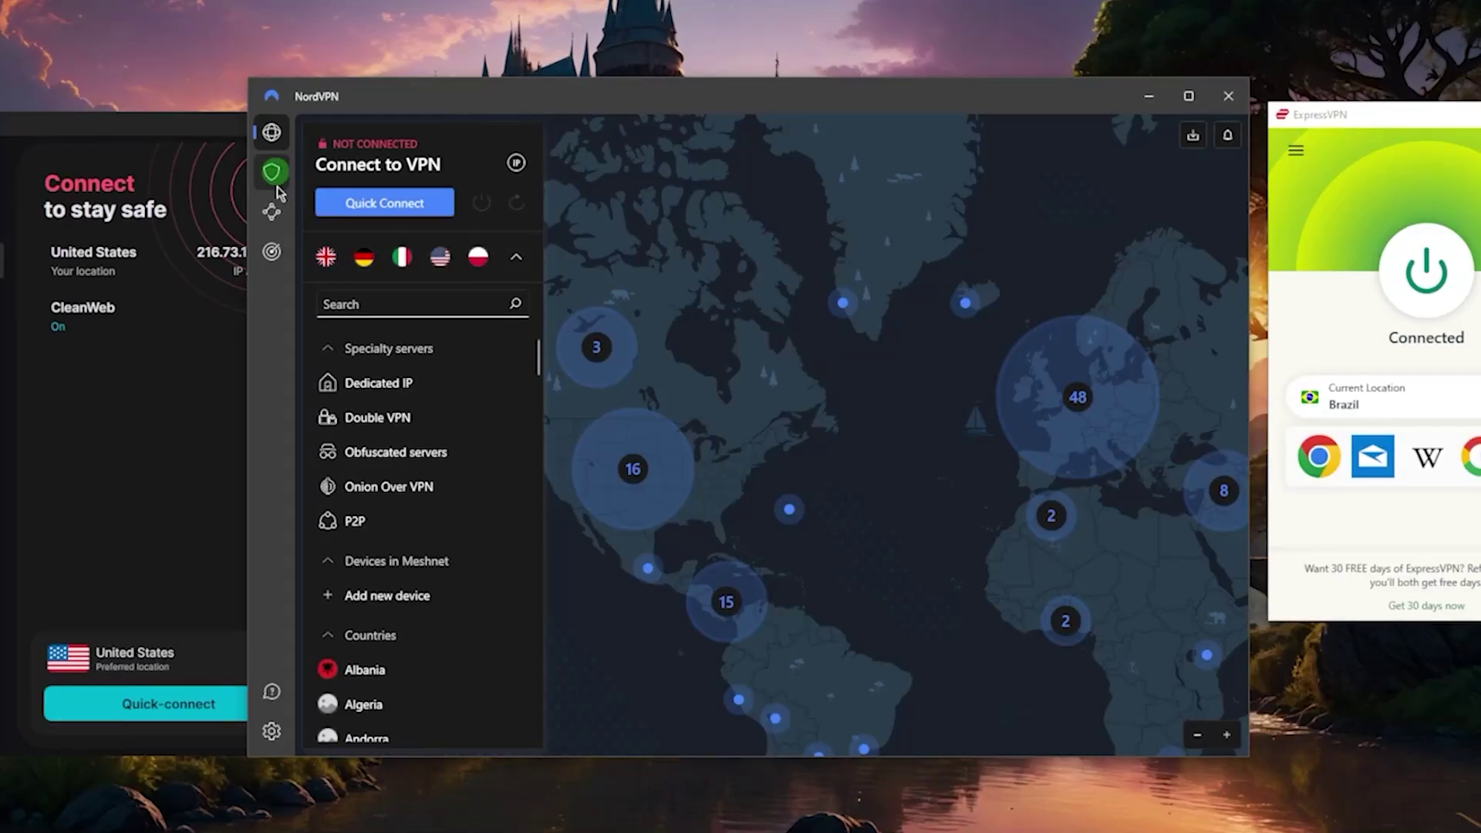
left_click(272, 212)
left_click(272, 251)
left_click(272, 131)
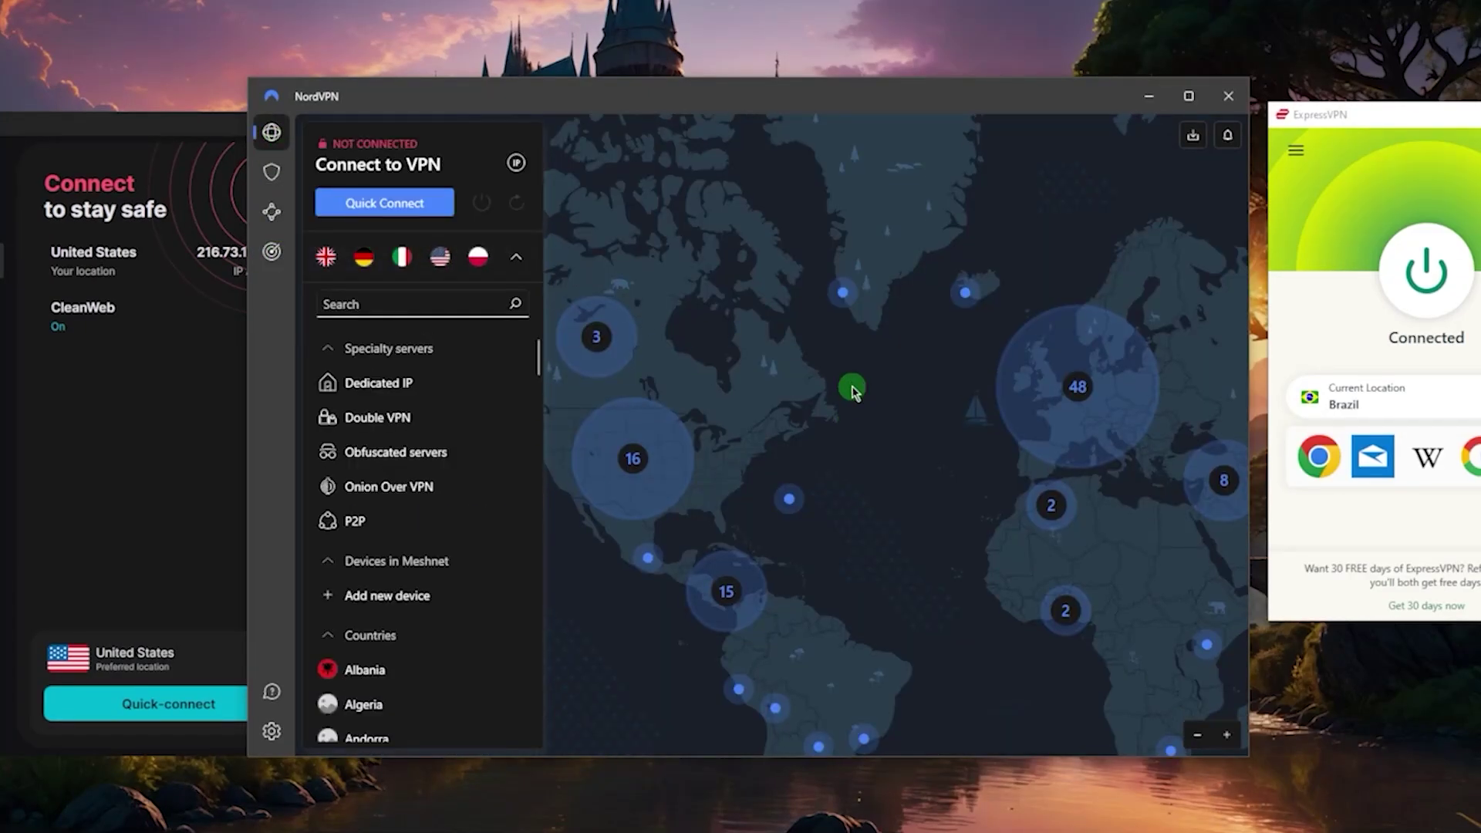
scroll(803, 363, "down", 3)
scroll(683, 424, "up", 1)
scroll(956, 474, "up", 1)
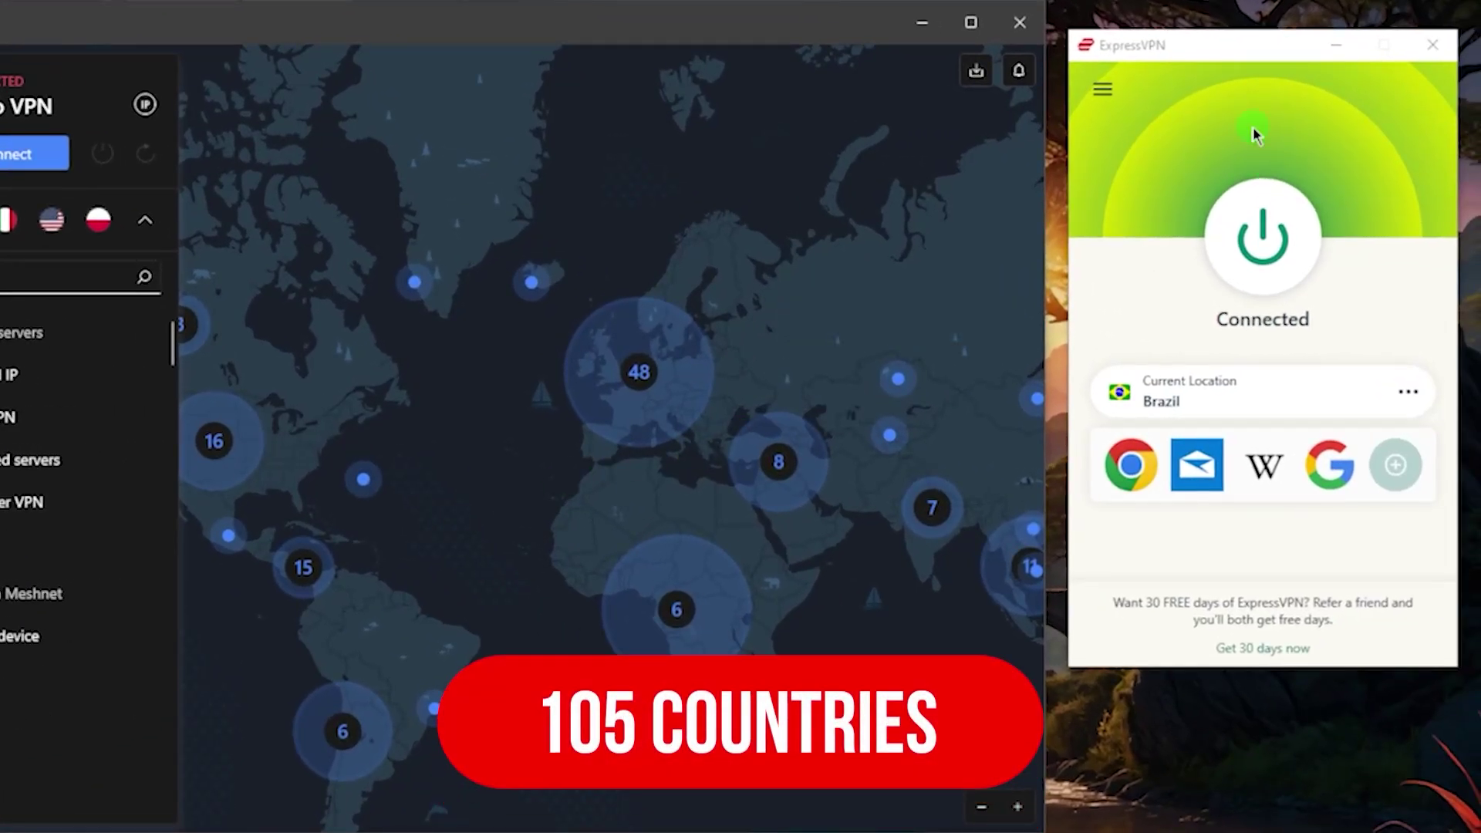
left_click(1254, 134)
left_click(1104, 93)
left_click(1157, 128)
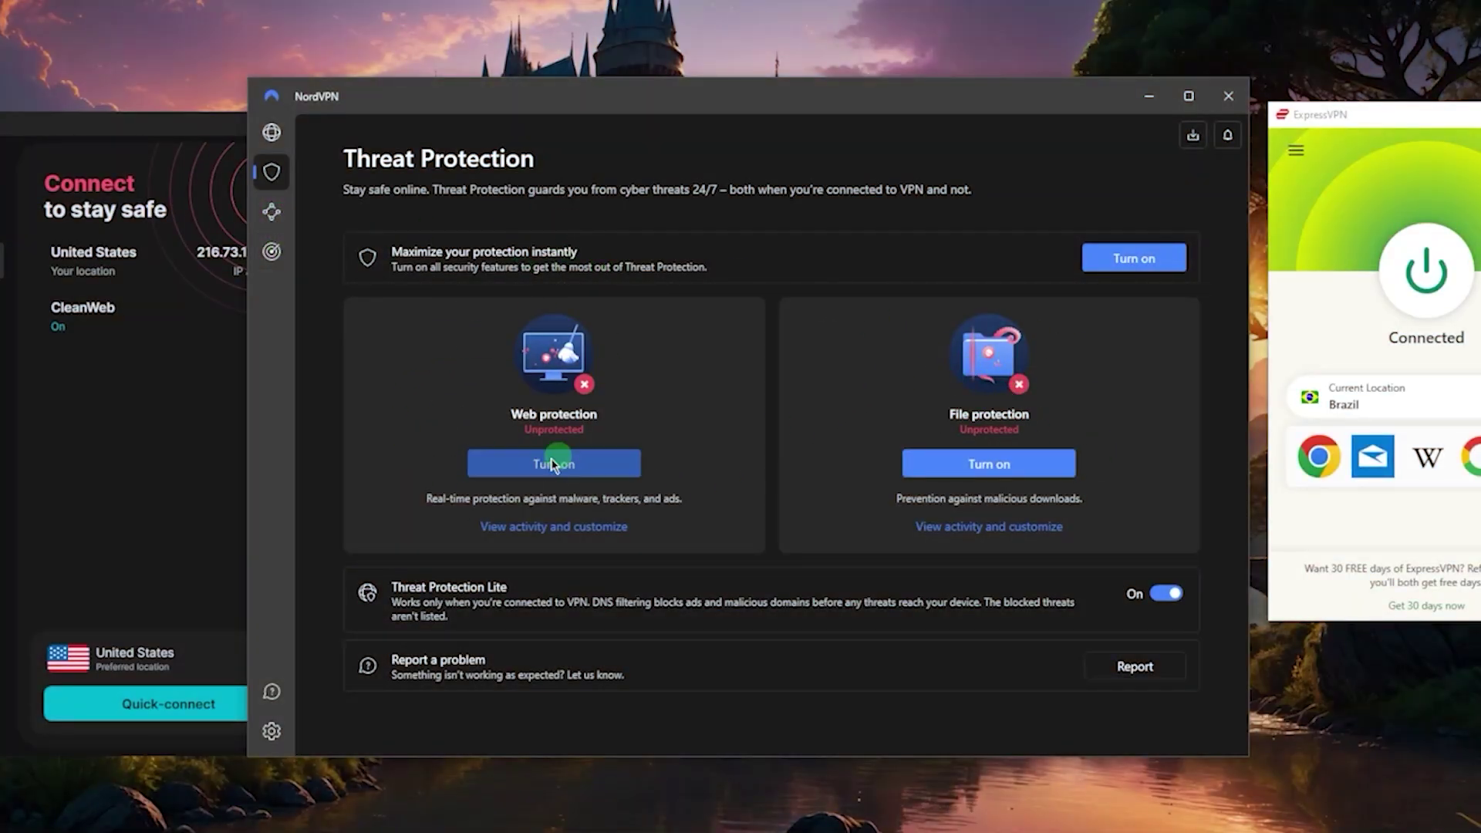
left_click(271, 210)
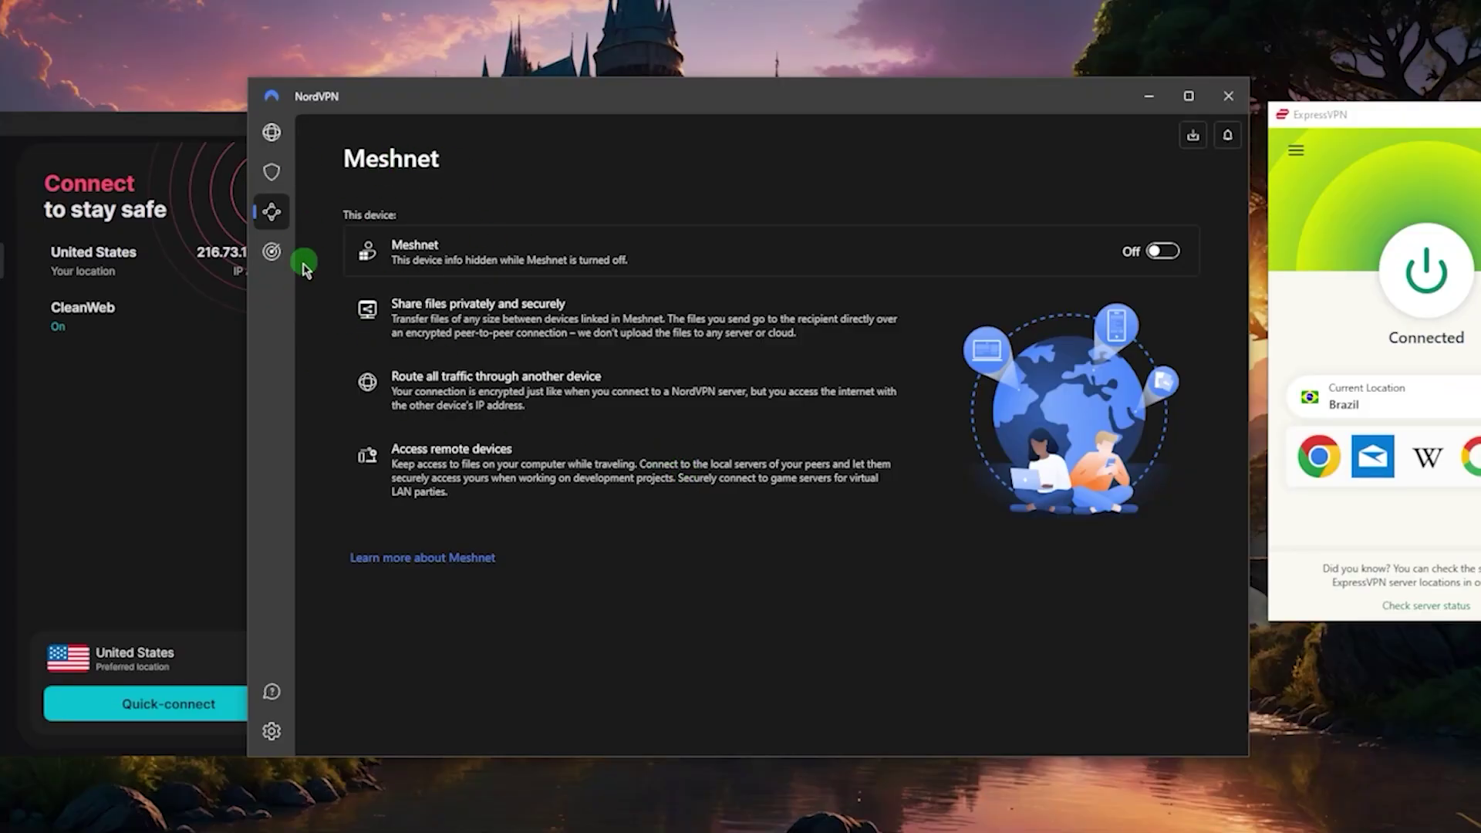
left_click(273, 253)
left_click(271, 132)
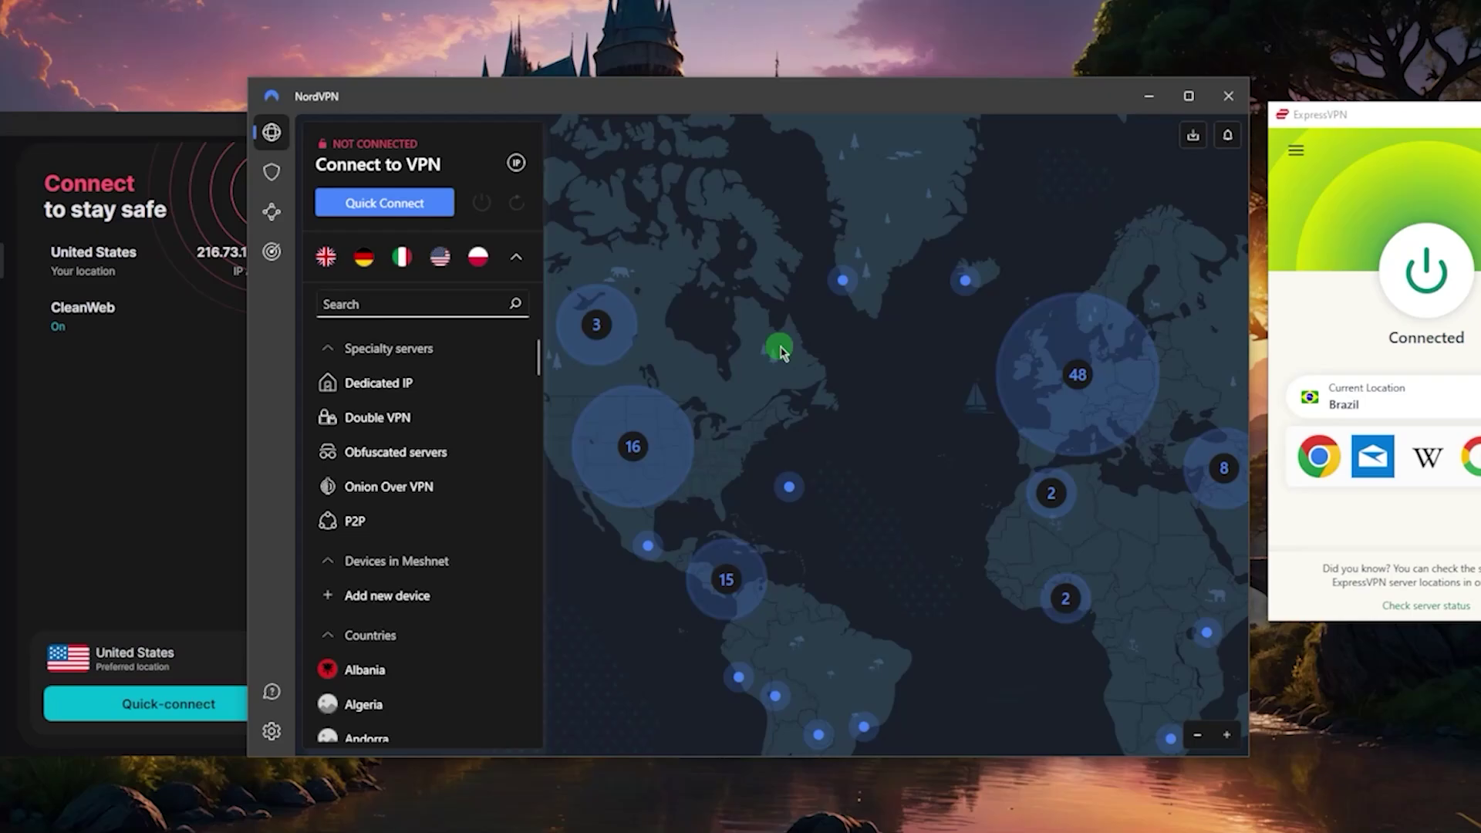
scroll(821, 433, "up", 2)
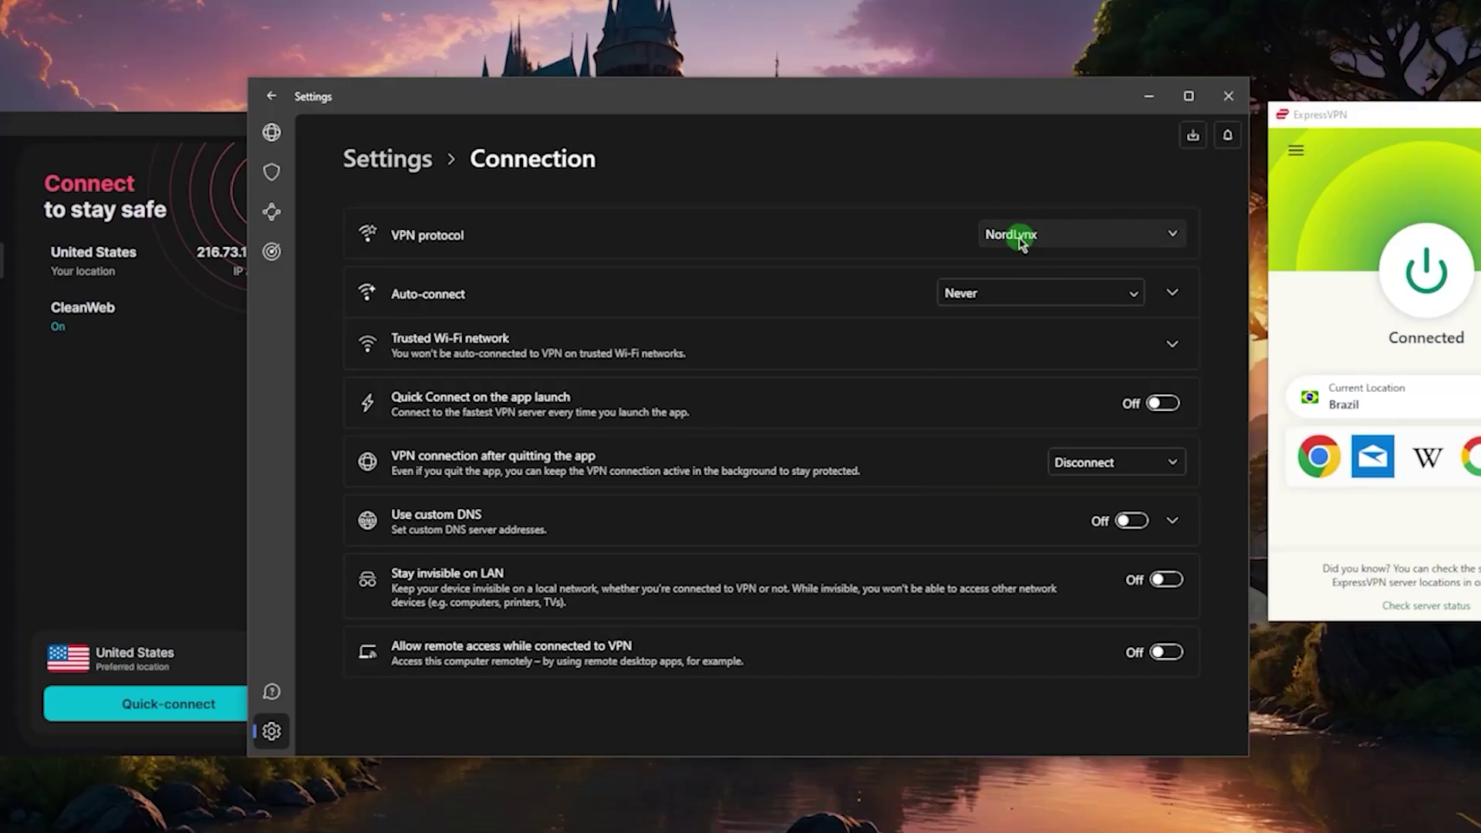
left_click(272, 132)
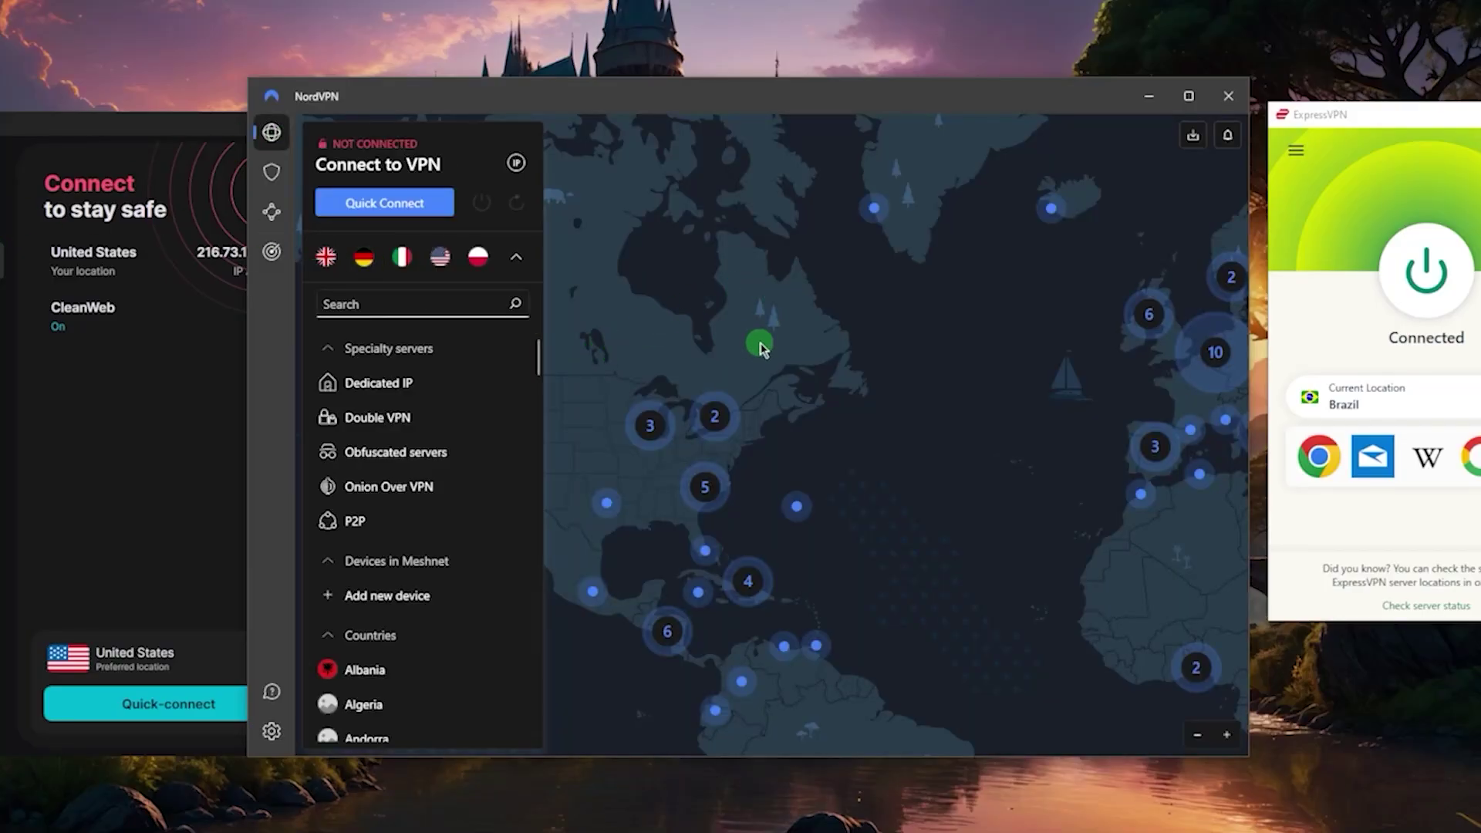
left_click_drag(870, 285, 893, 182)
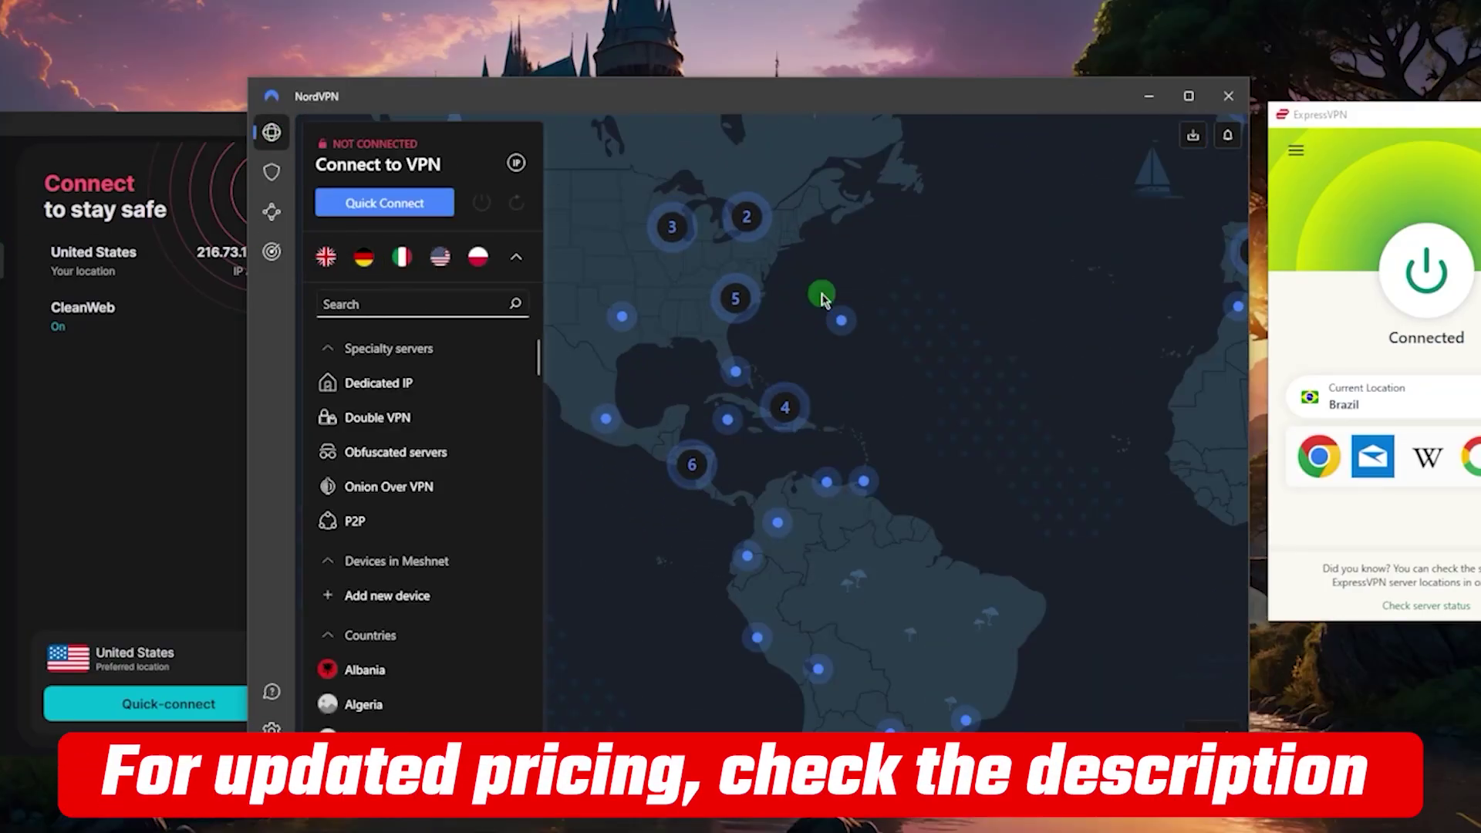
scroll(822, 298, "down", 2)
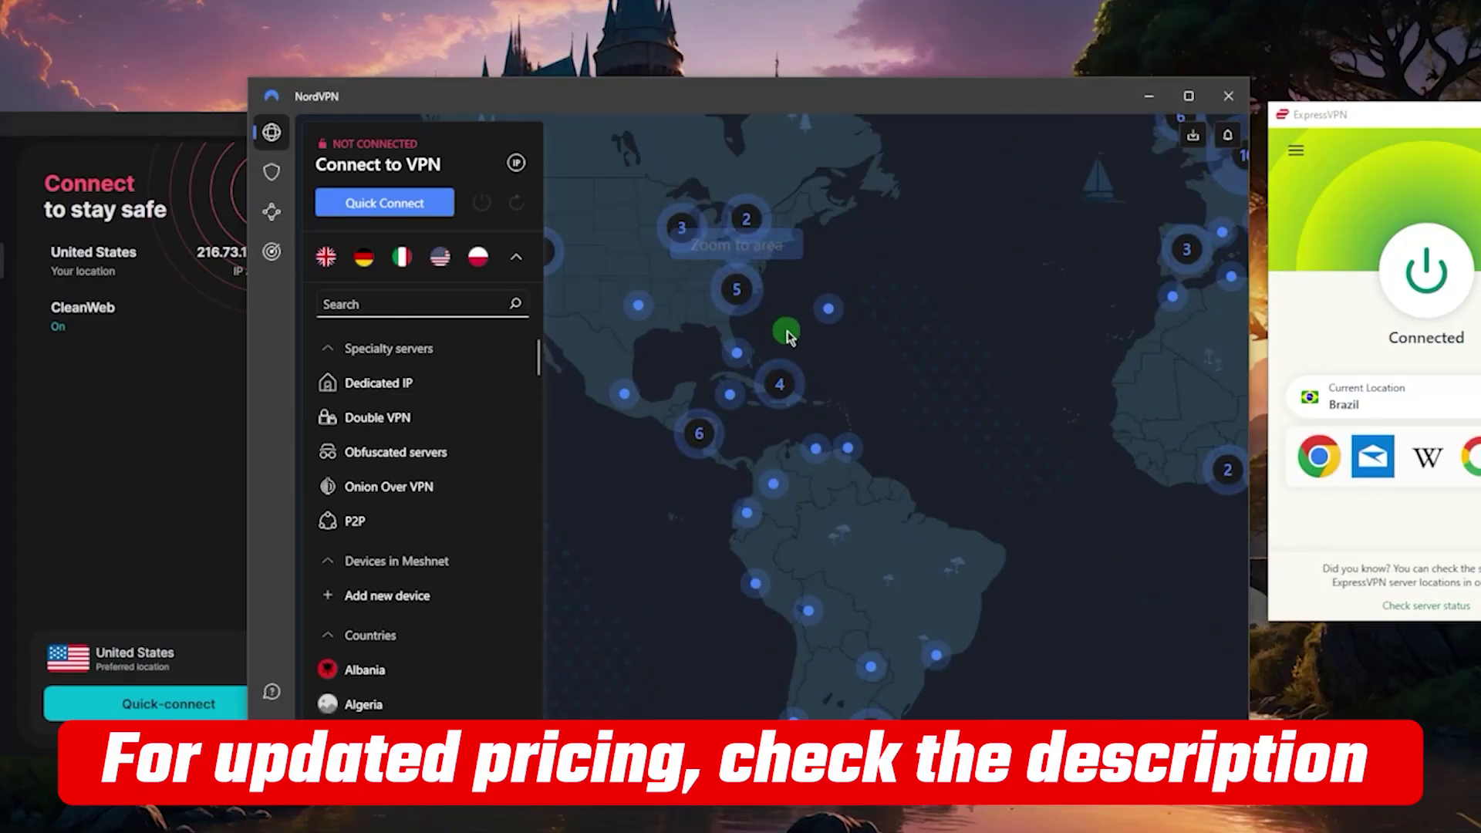
scroll(787, 337, "down", 2)
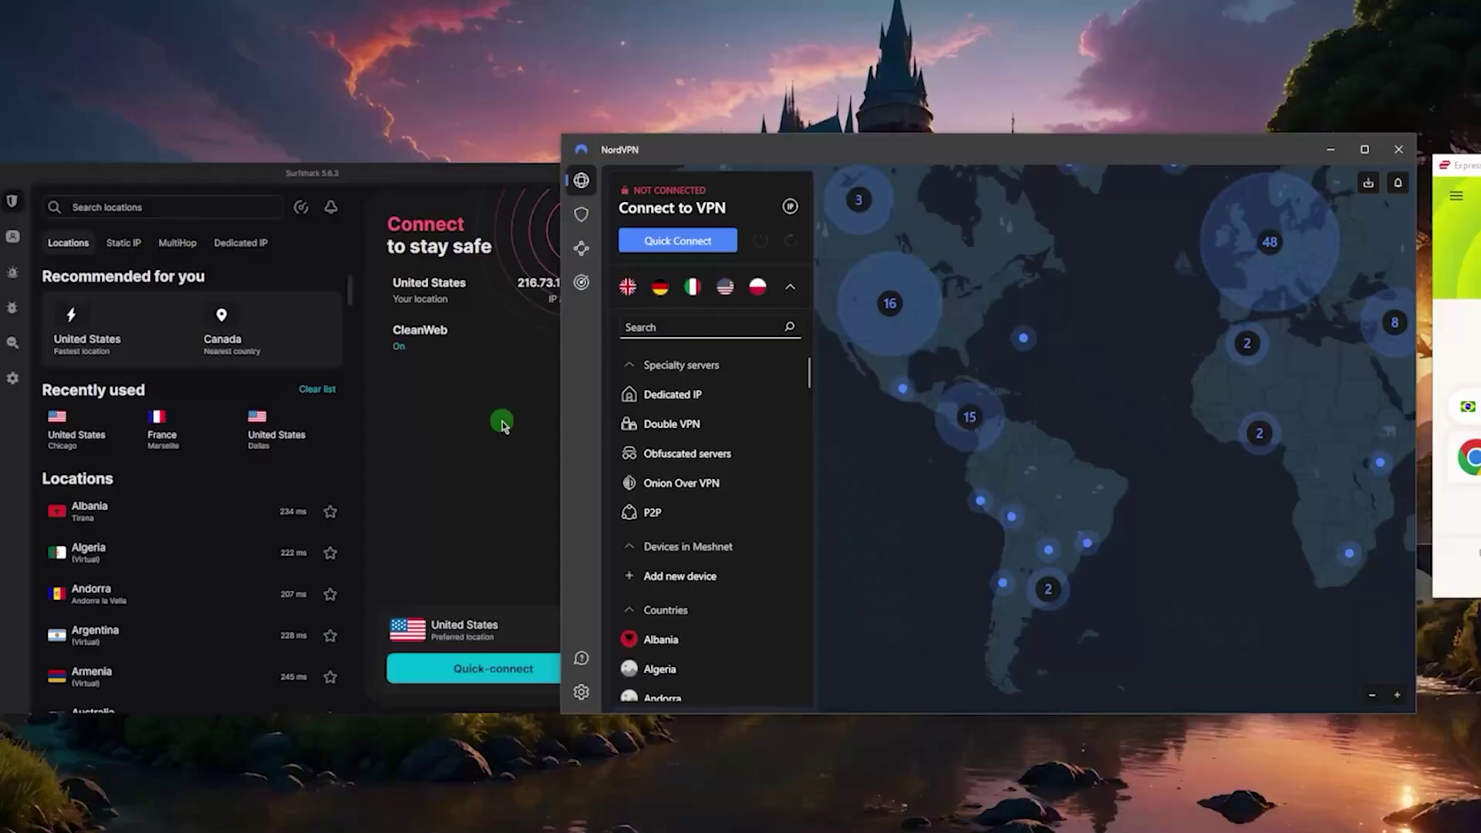
Bring the Surfshark window with its Locations list to the front.
left_click(526, 430)
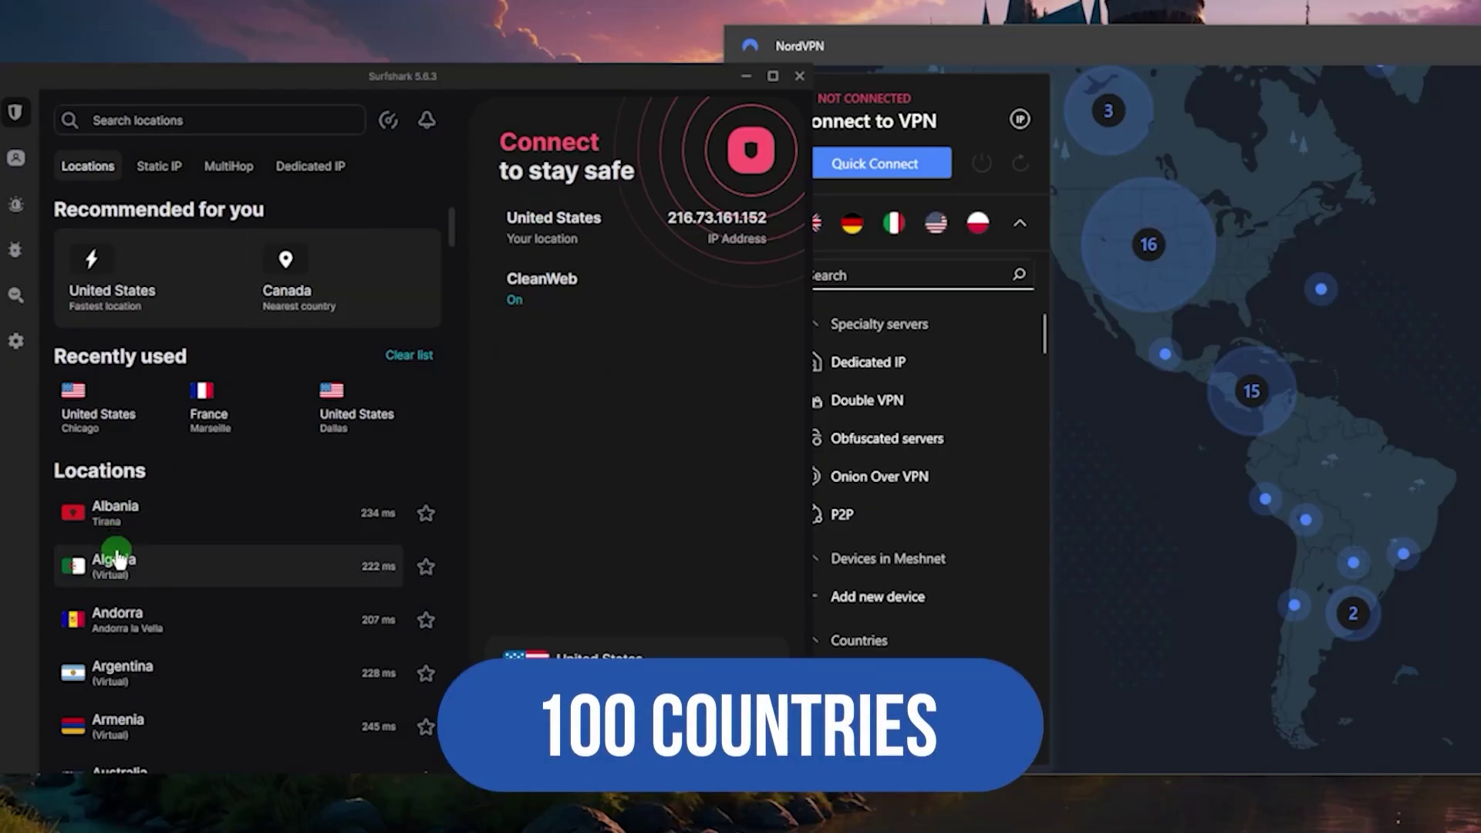
scroll(140, 561, "down", 2)
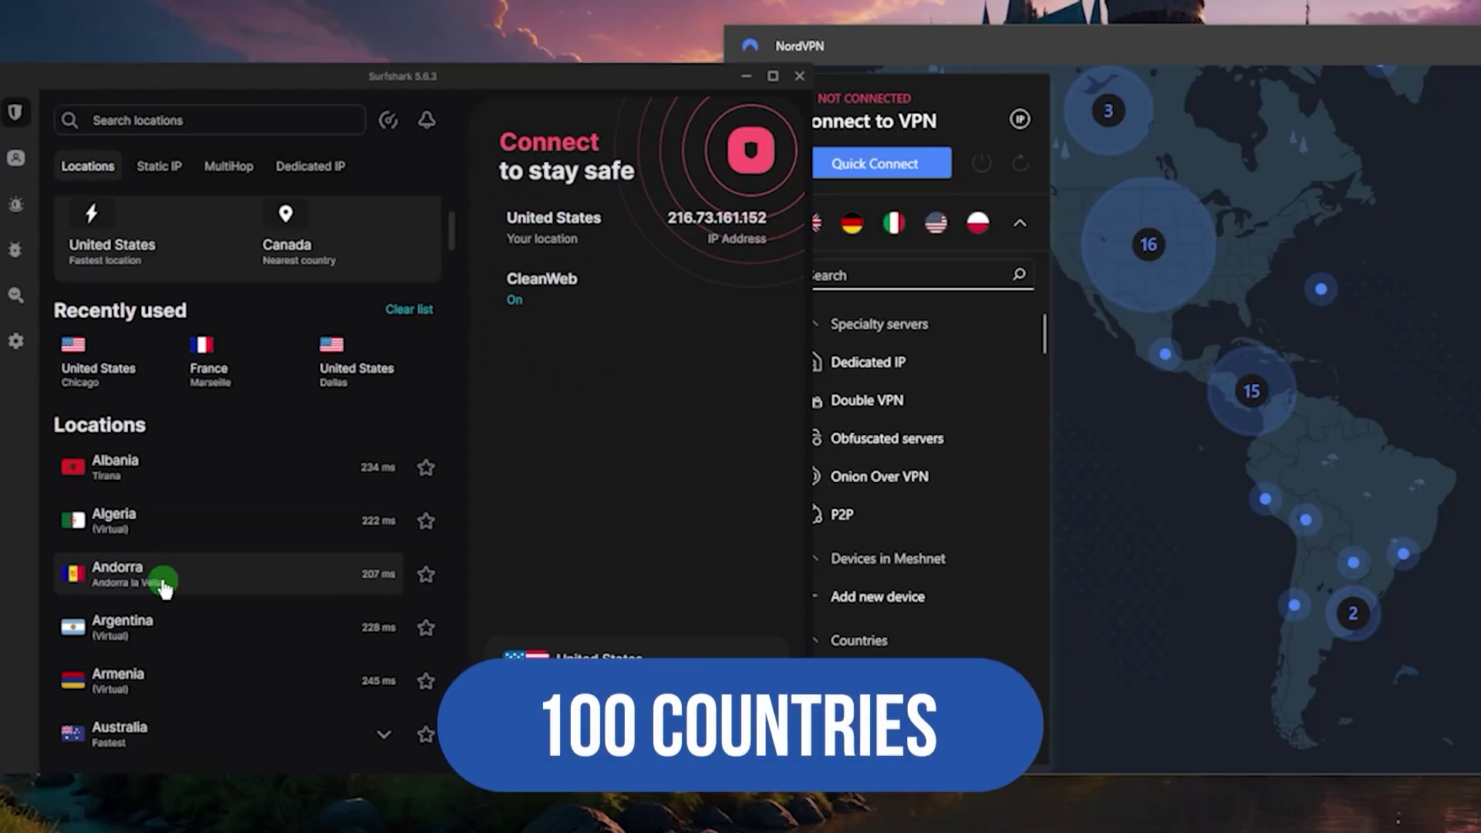
scroll(160, 578, "up", 2)
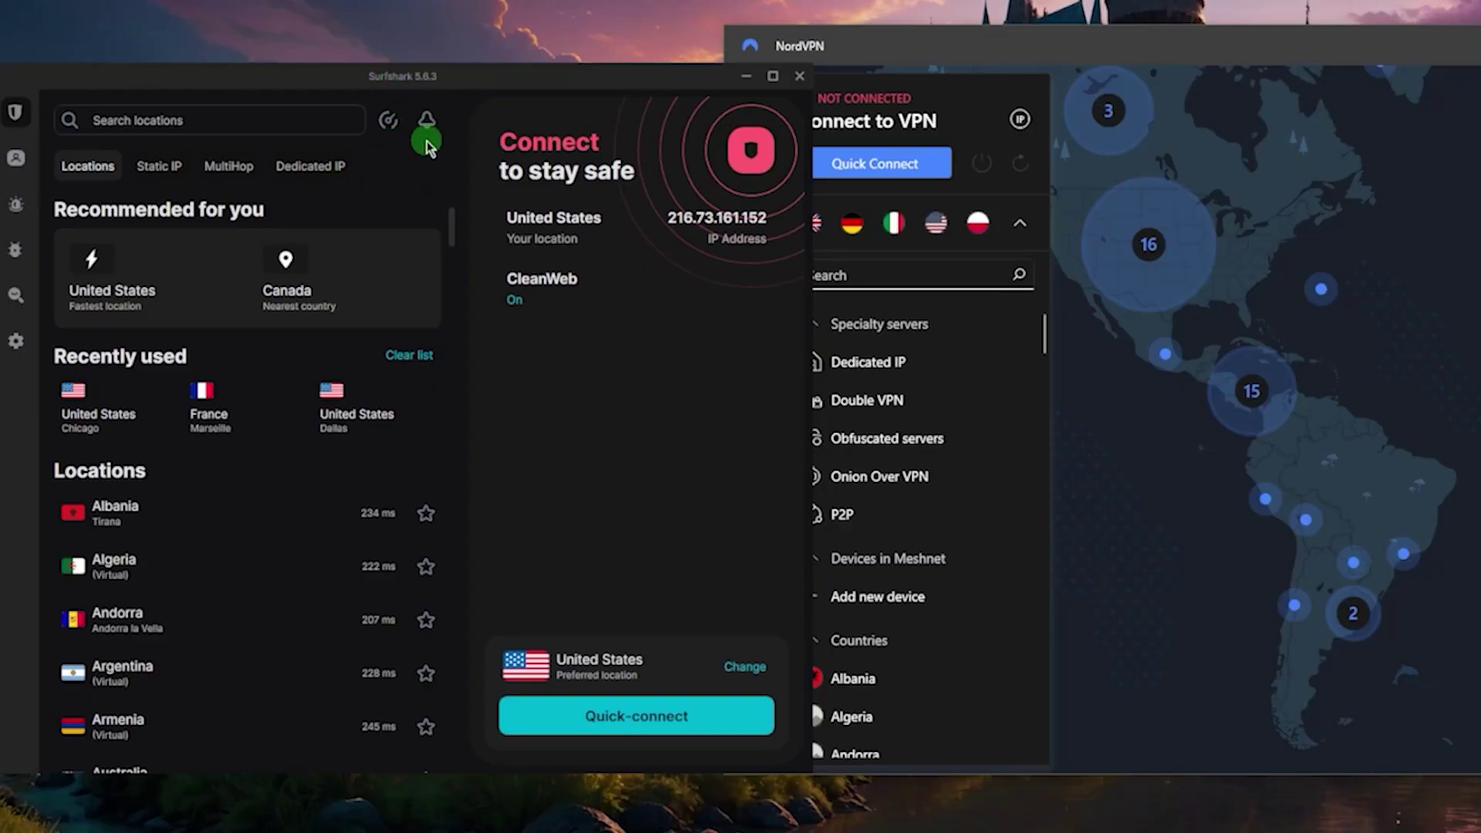
left_click(1250, 160)
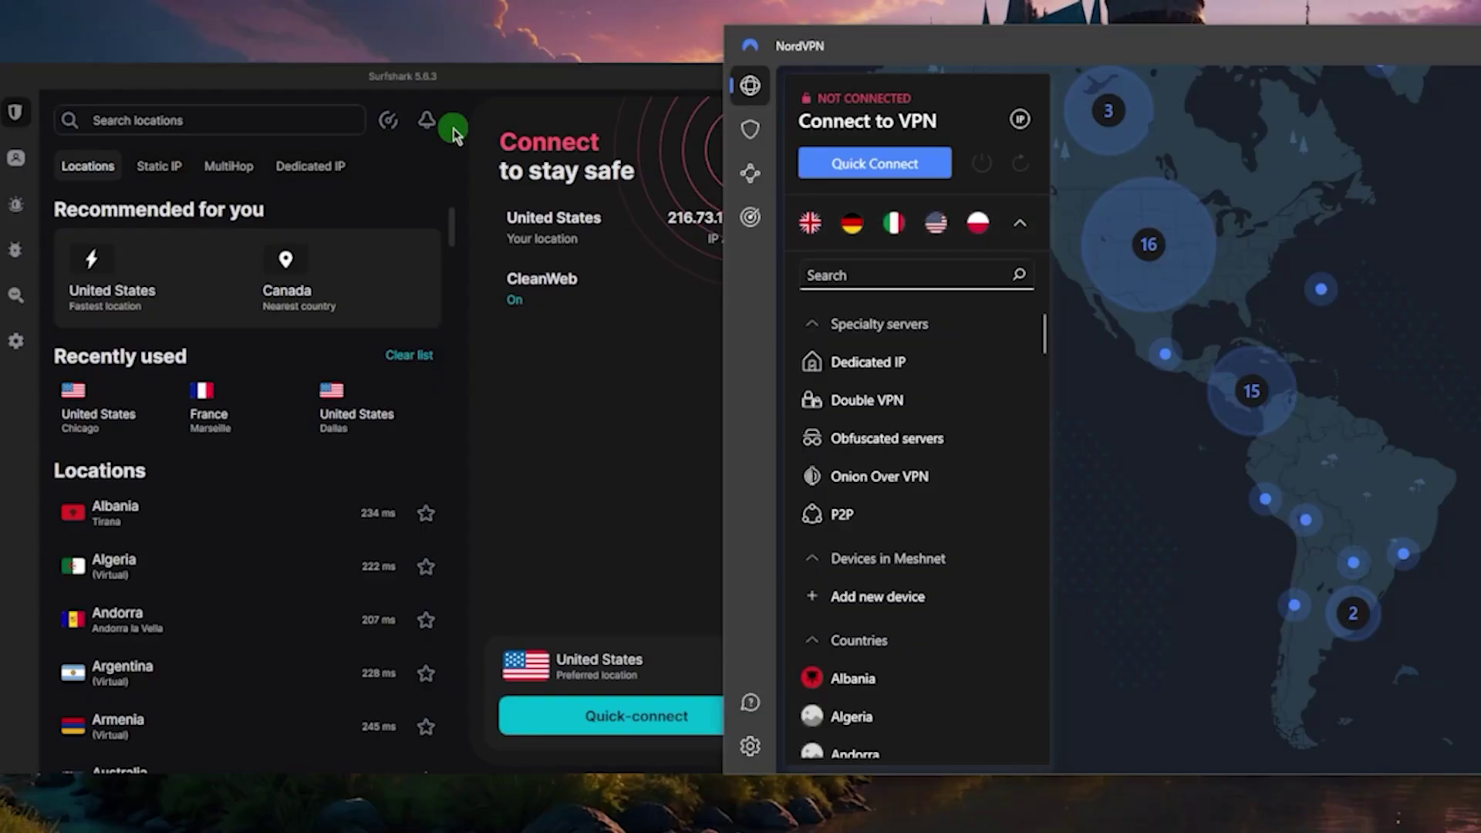
left_click(568, 451)
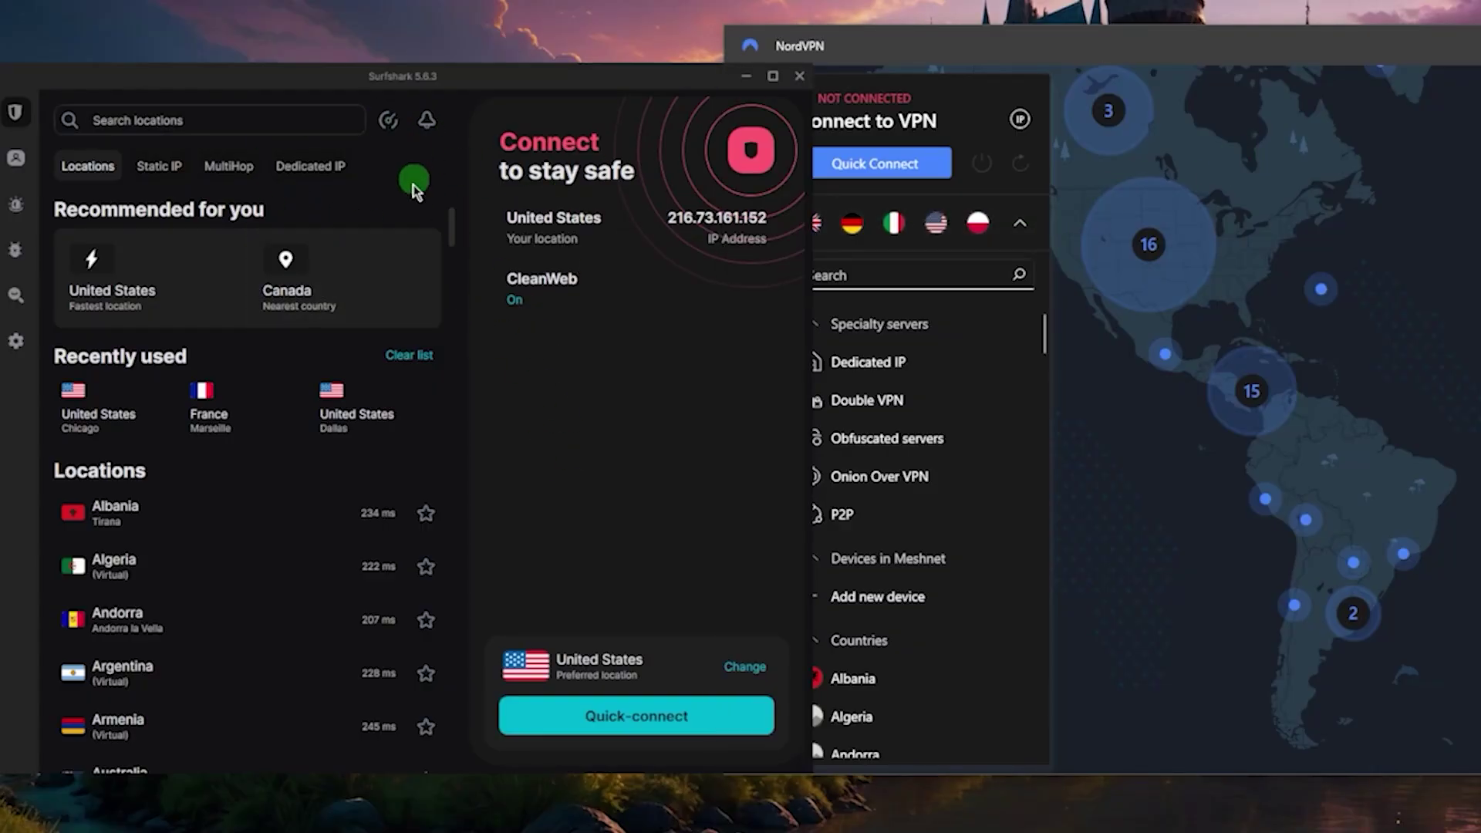